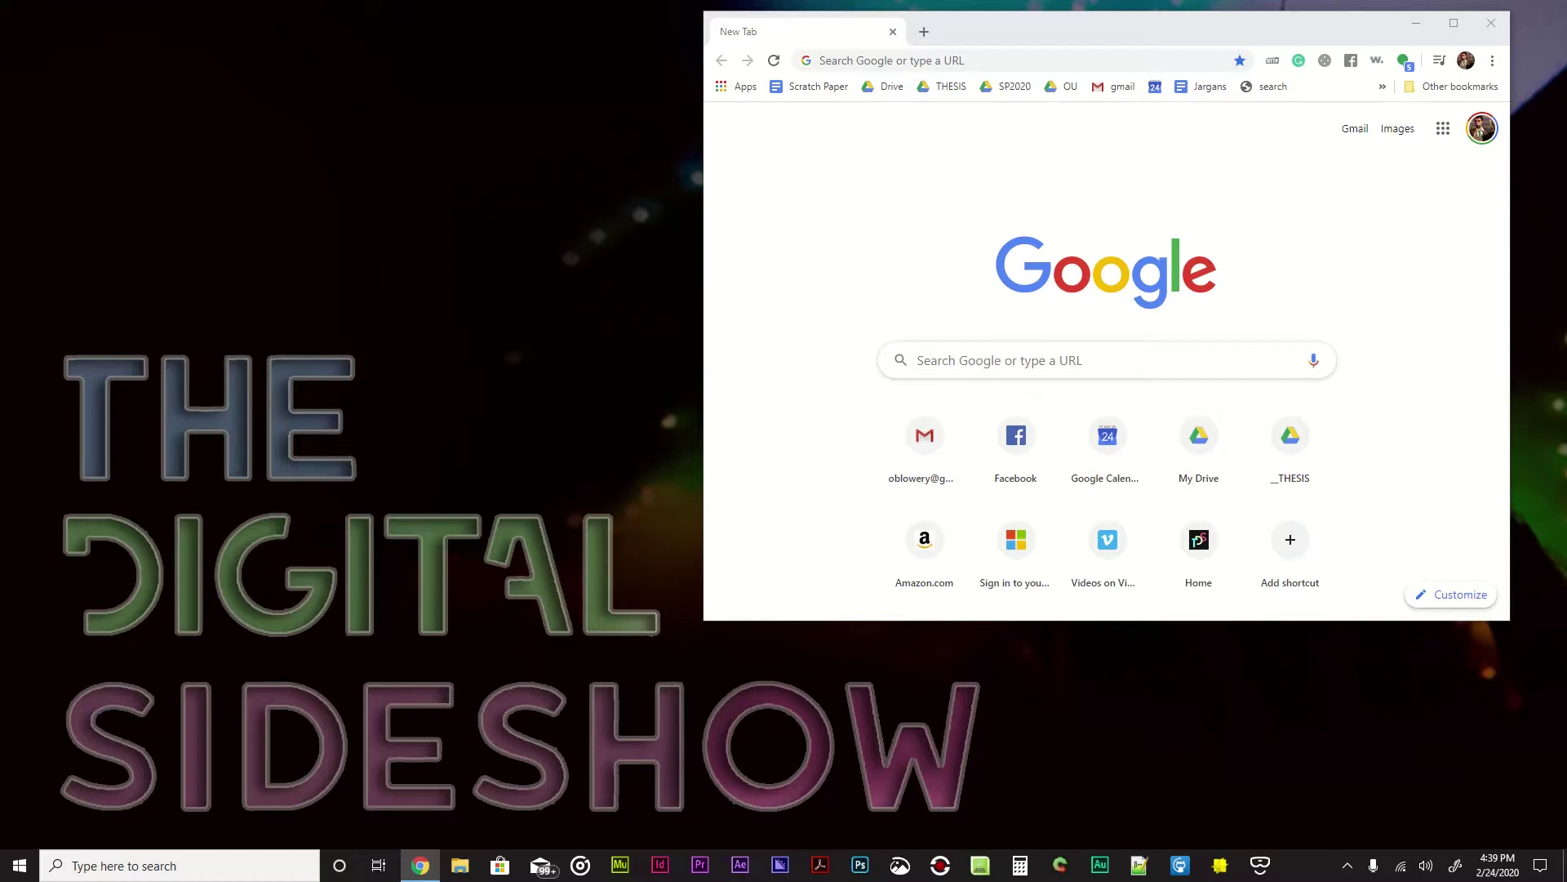
- Search Google for 'touch designer' and switch to the suggested spelling 'touchdesigner'
left_click(982, 62)
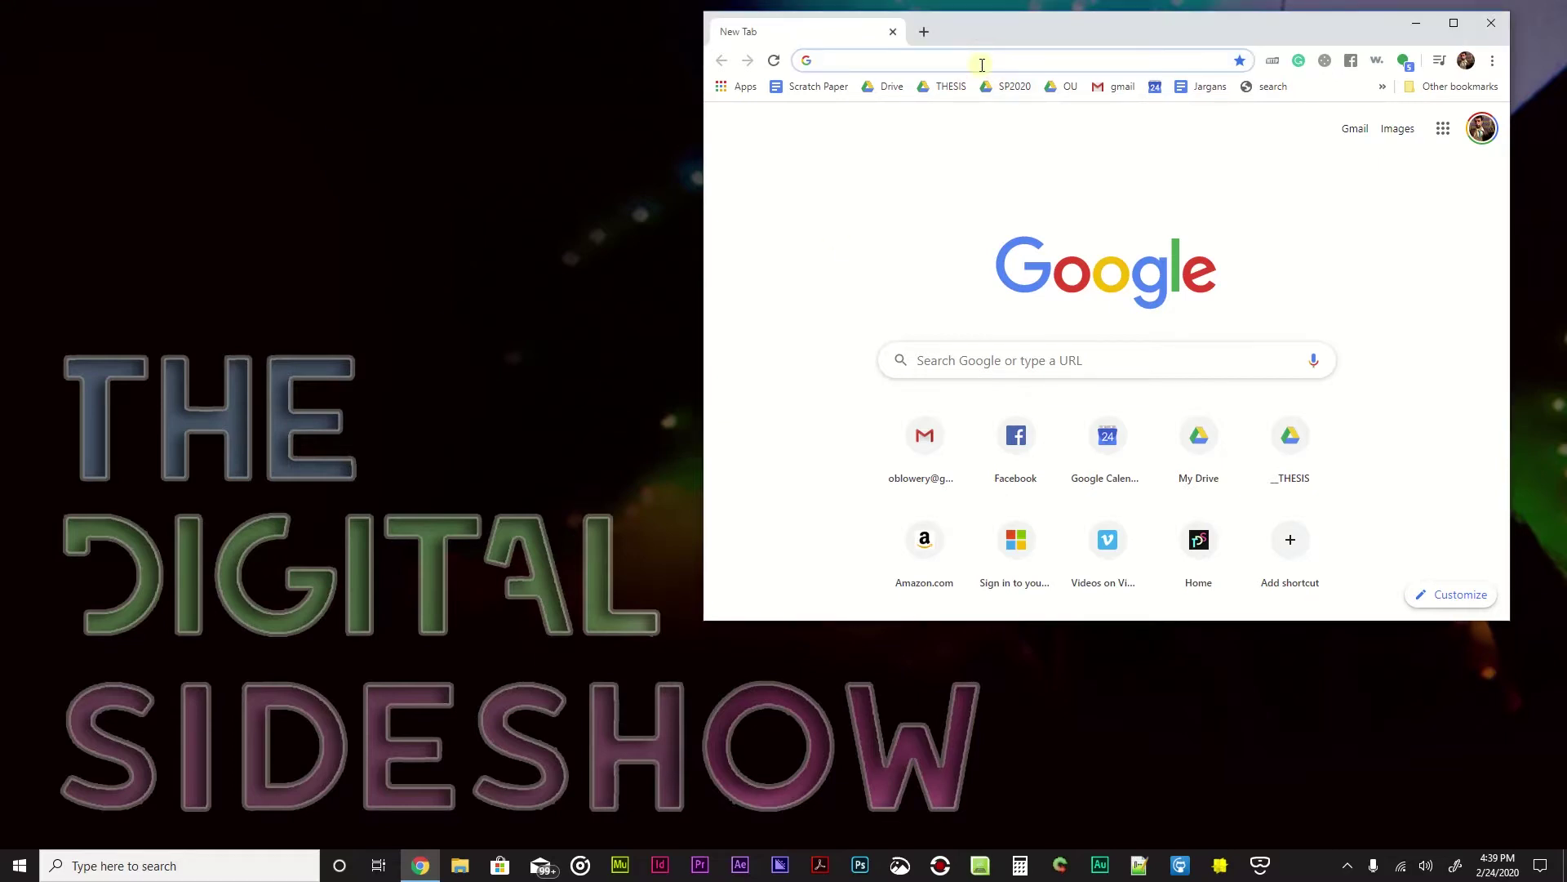
type("touch d")
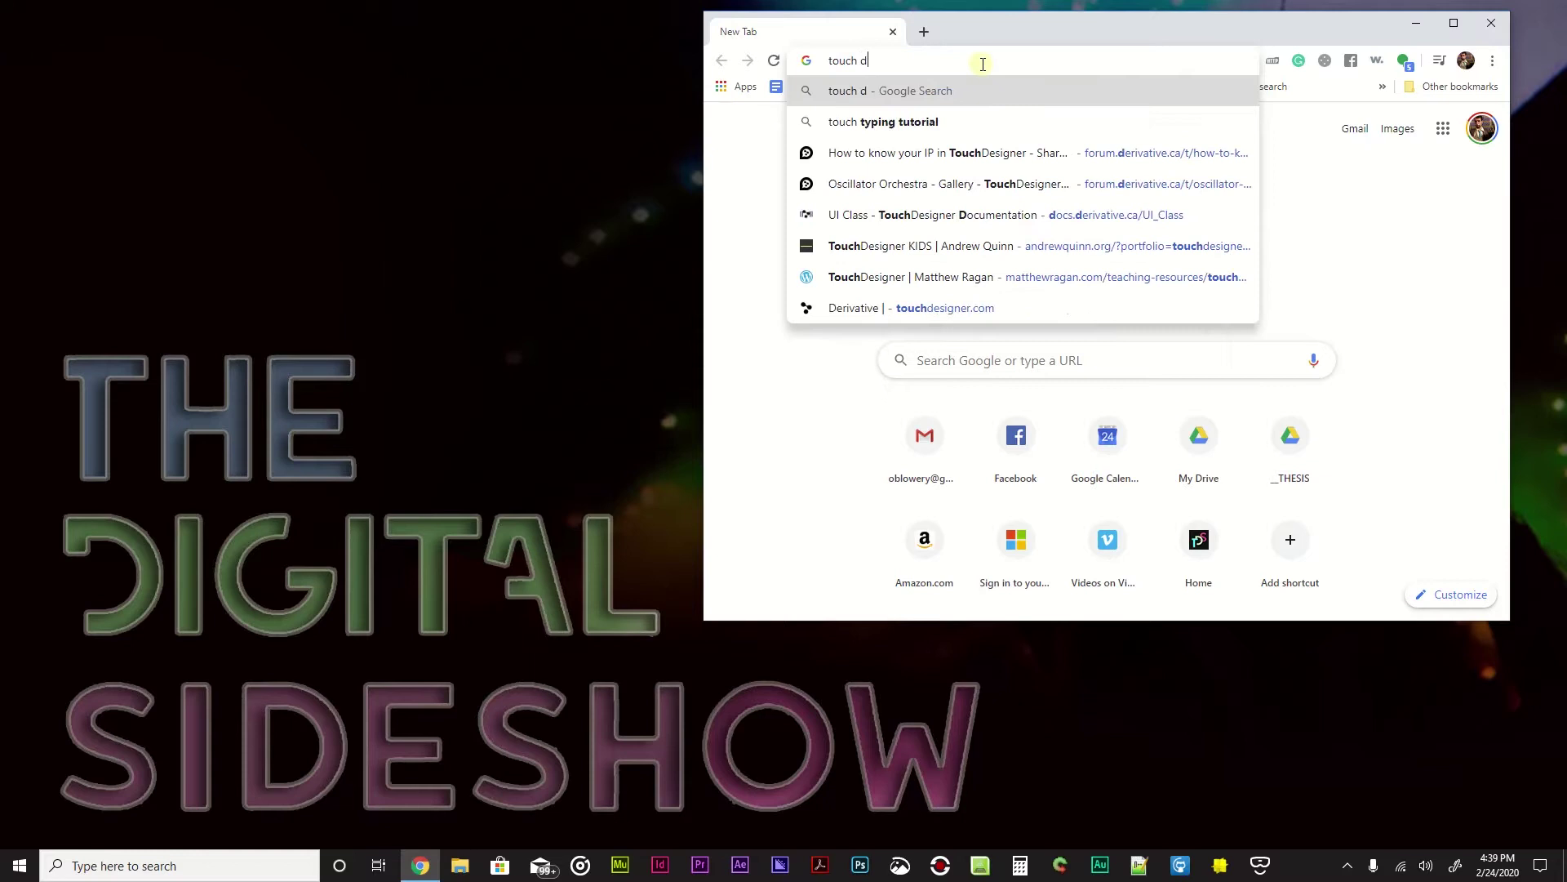
type("esigner")
key("Return")
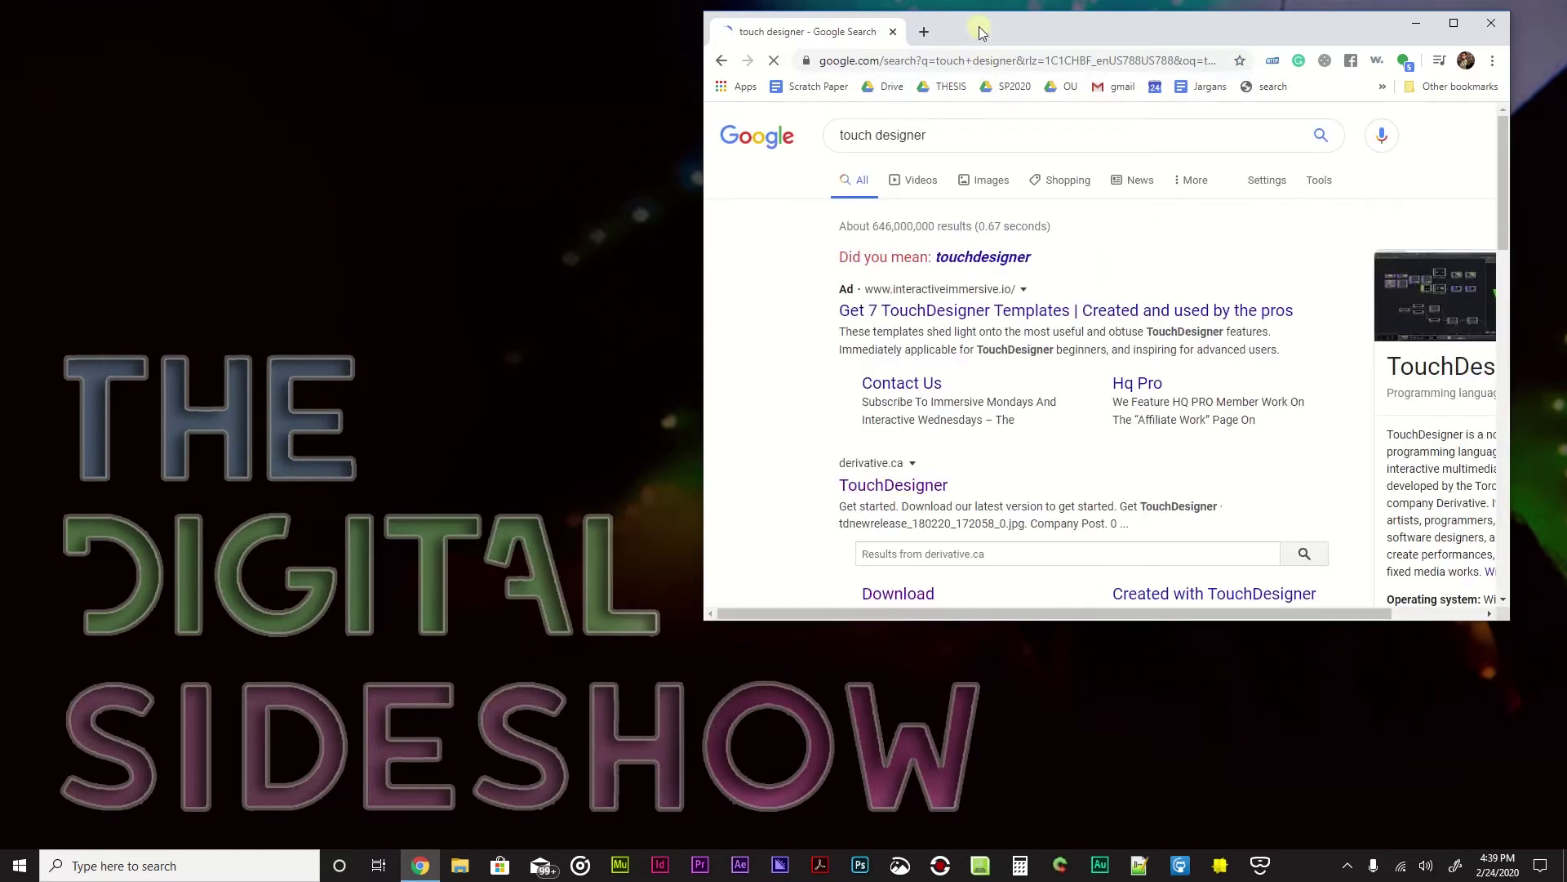
left_click(979, 258)
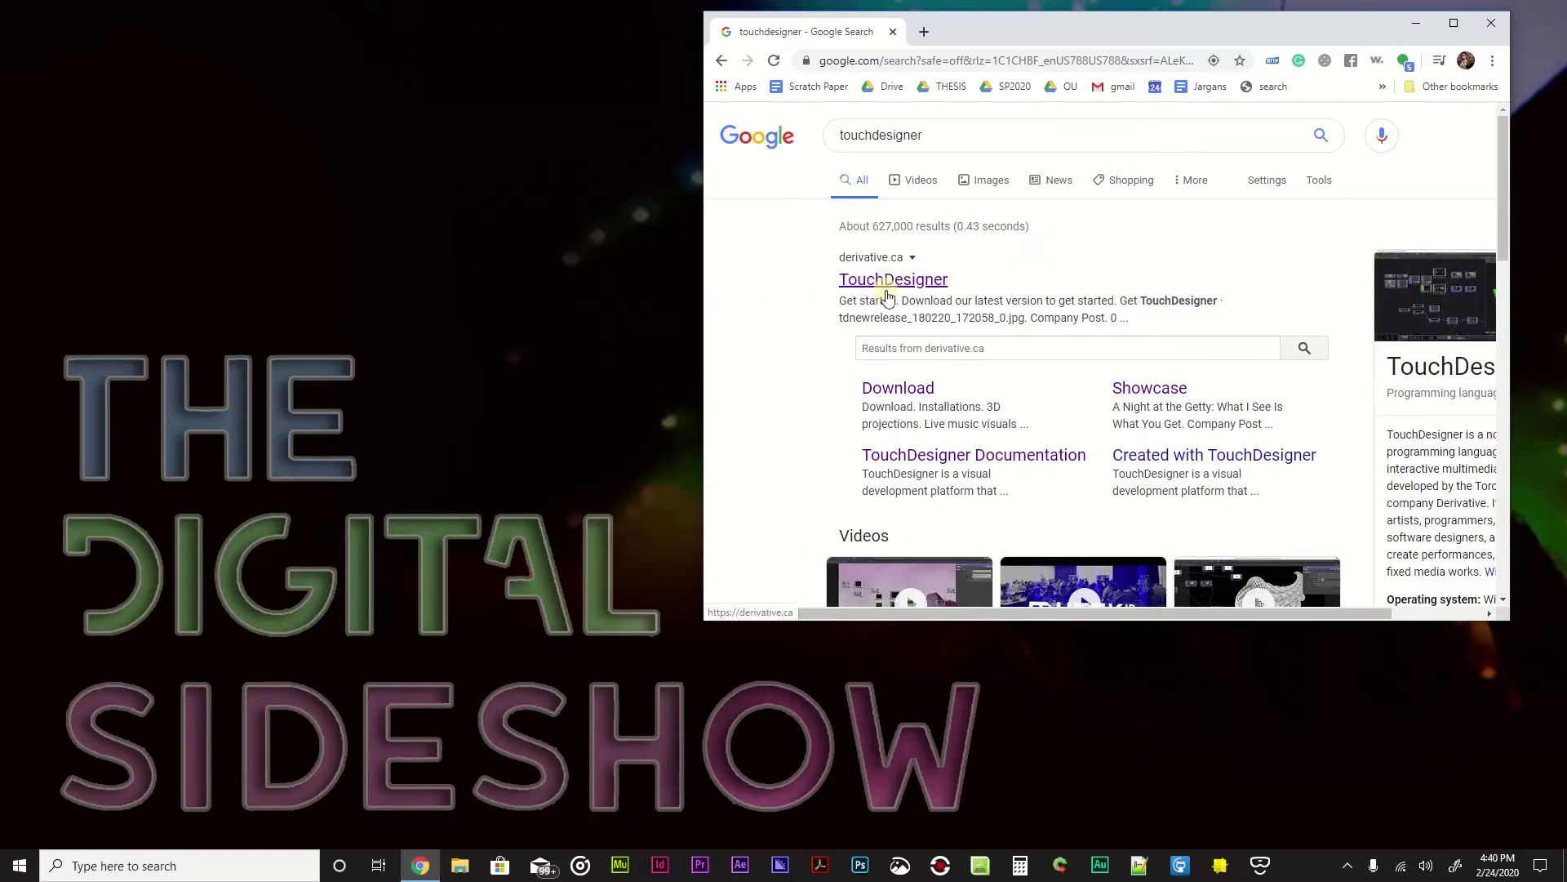
- Open the derivative.ca result, enlarge the Chrome window, and go to the TouchDesigner product page
left_click(914, 281)
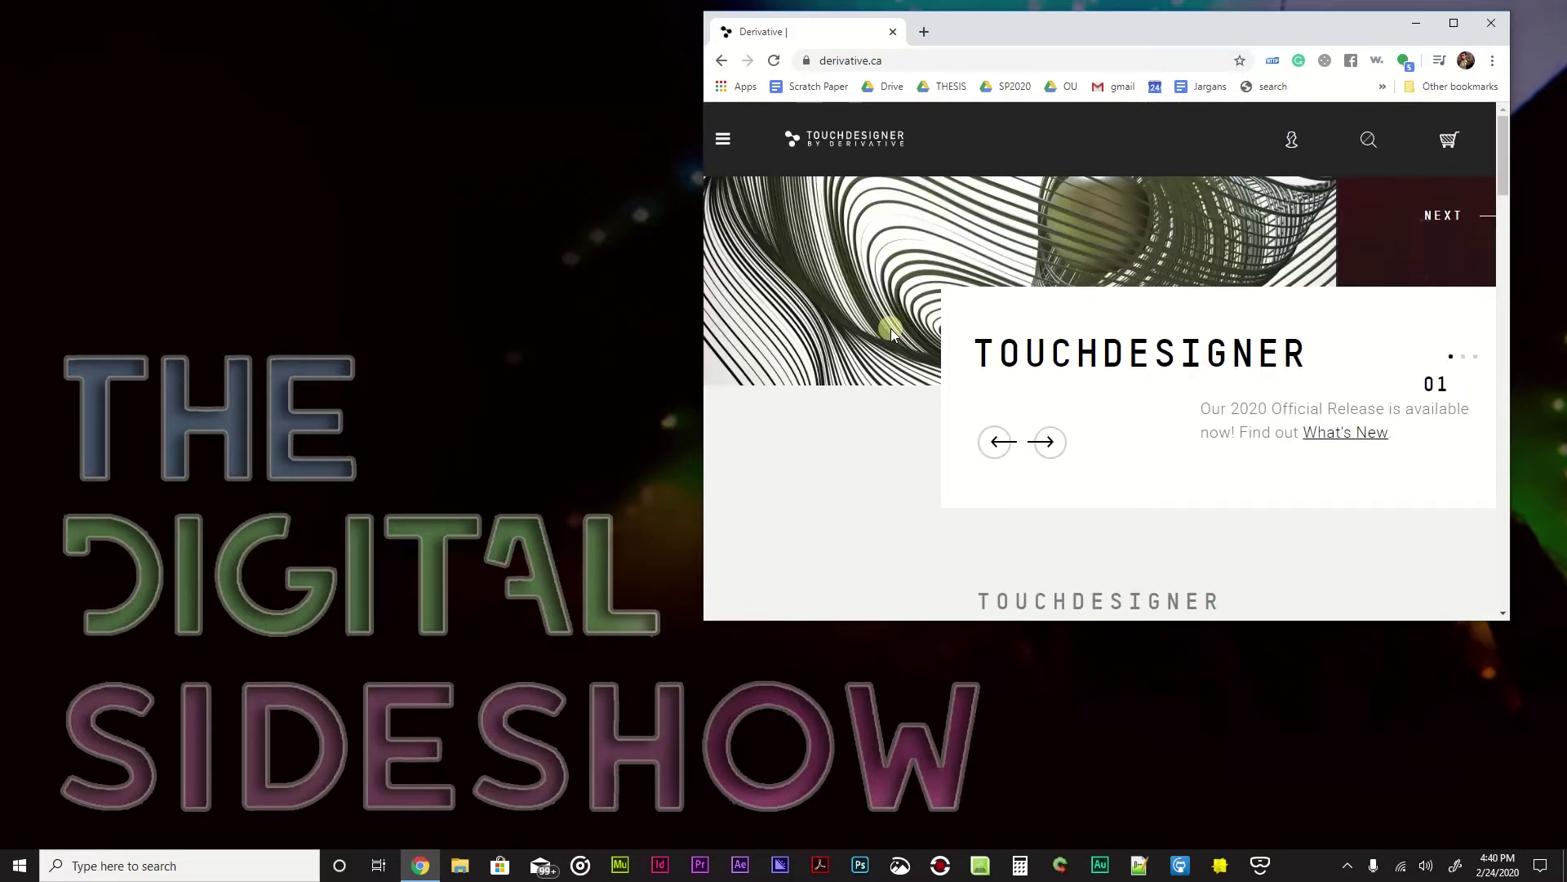
left_click_drag(704, 305, 390, 351)
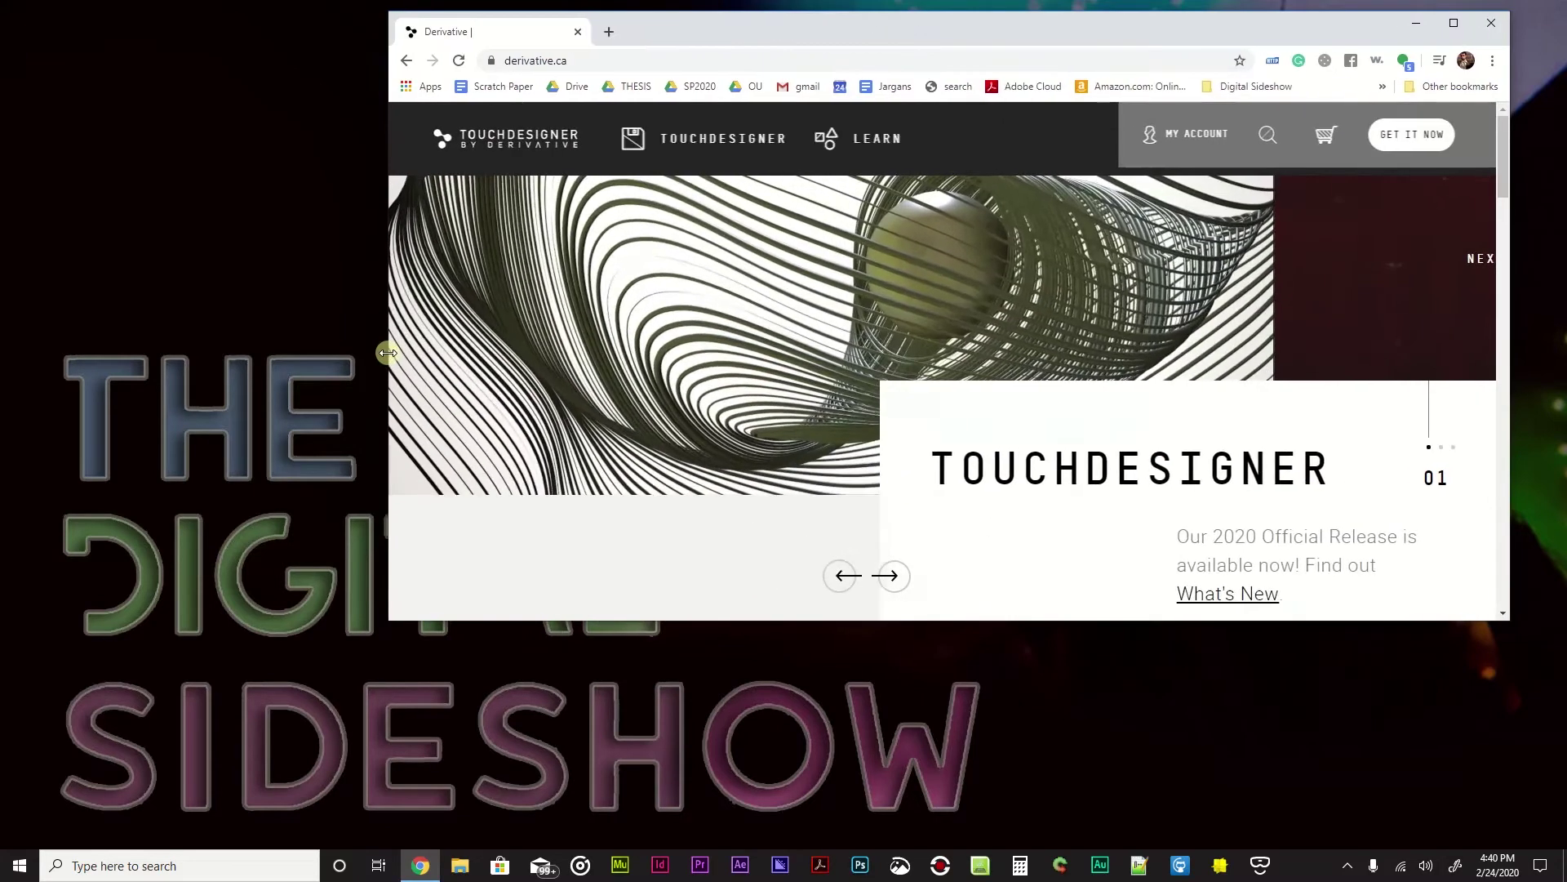
left_click_drag(898, 625, 894, 755)
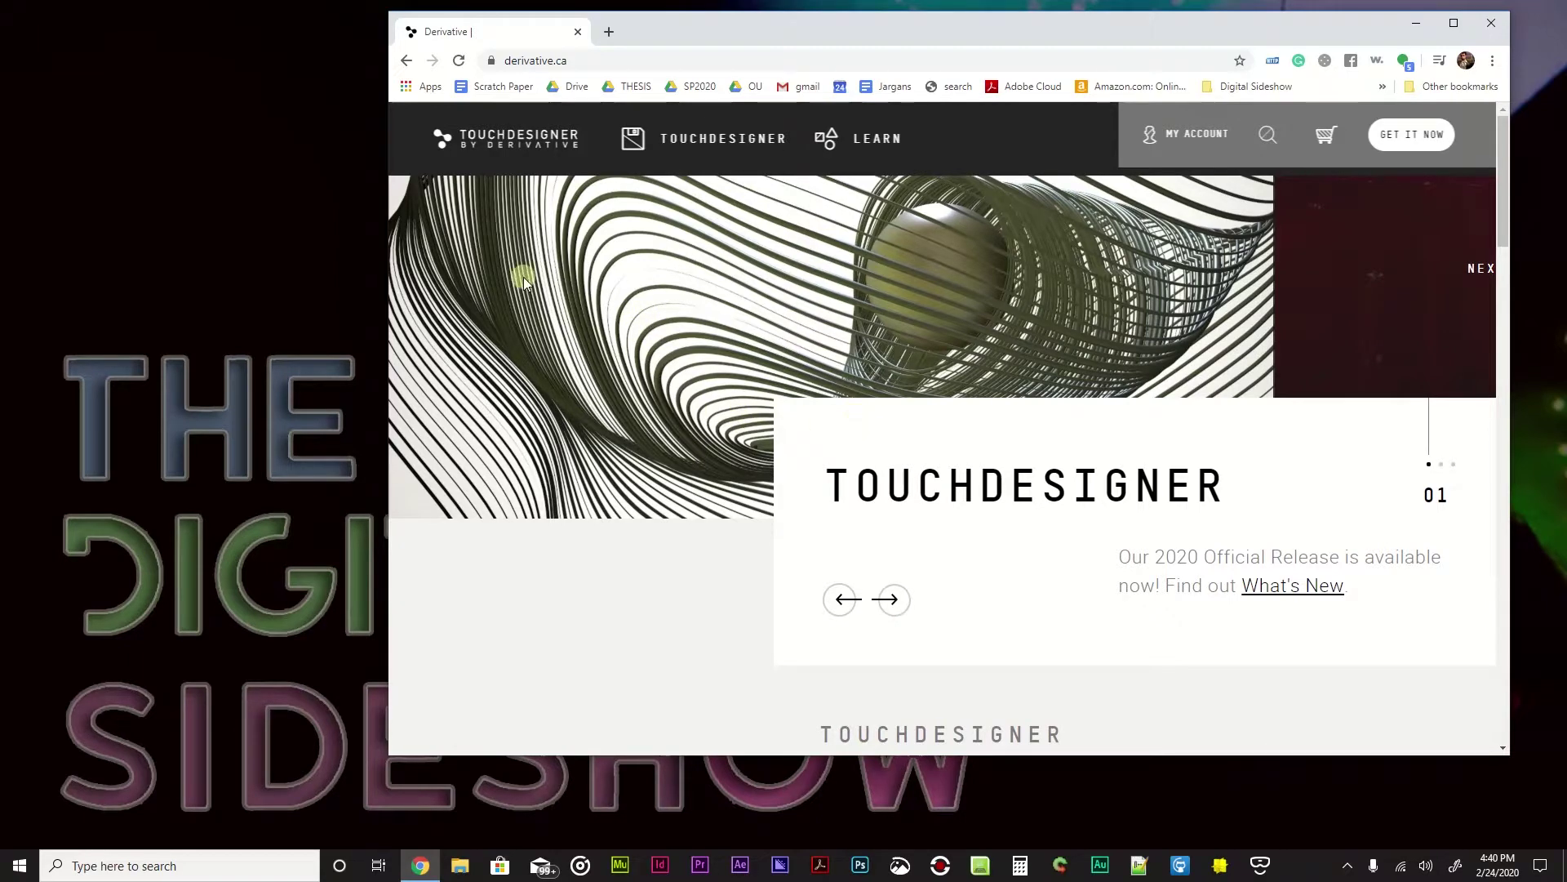
left_click(707, 140)
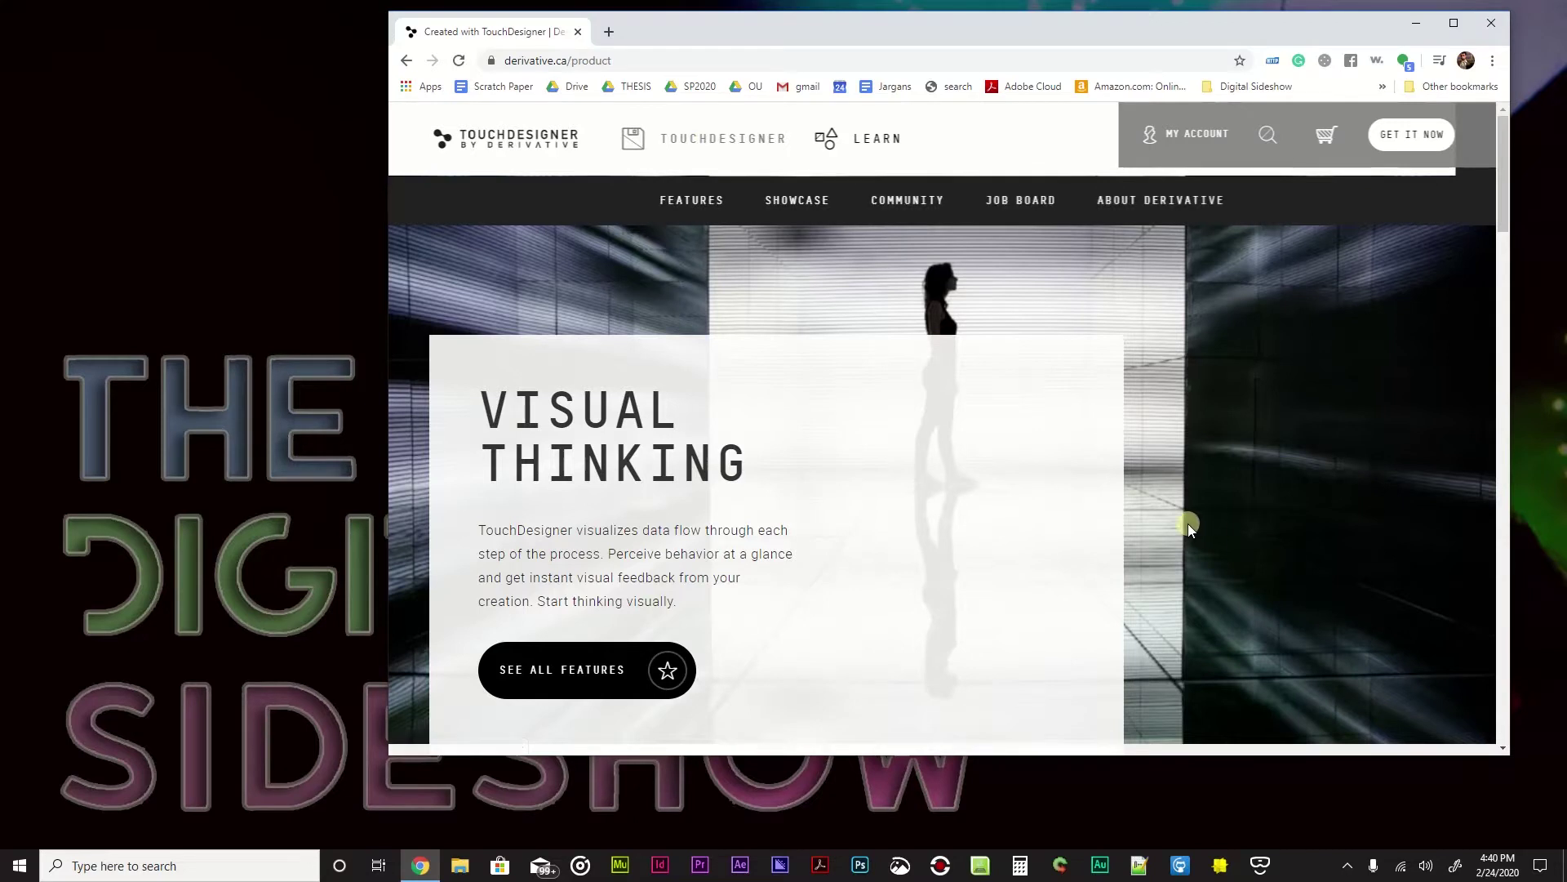
scroll(1188, 523, "down", 2)
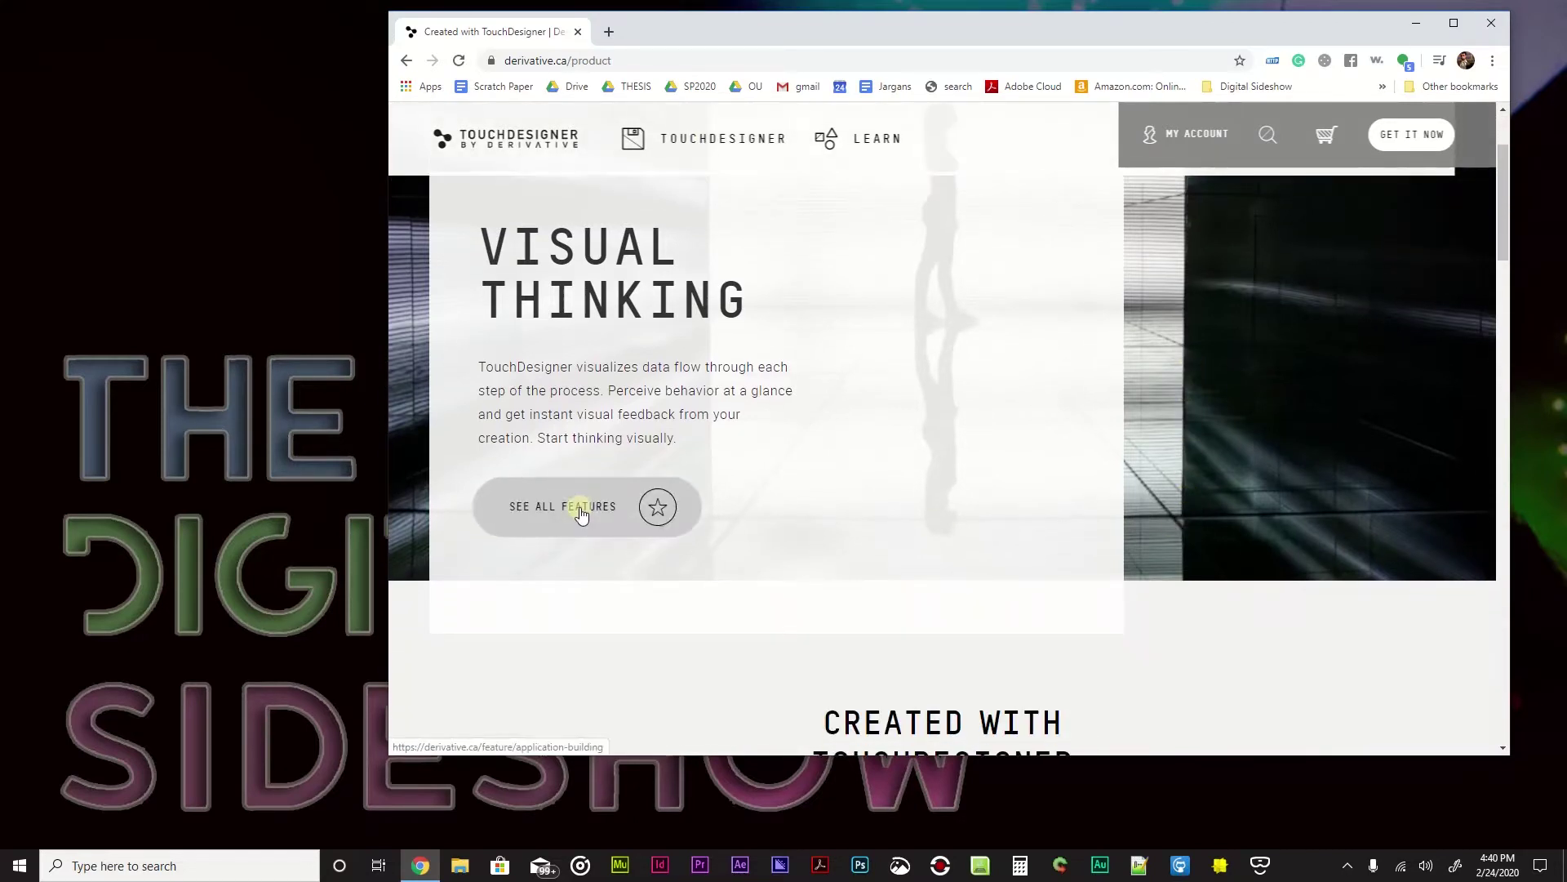
- Open the full feature list and view each feature, from High Performance Media Systems through Interoperability
left_click(569, 523)
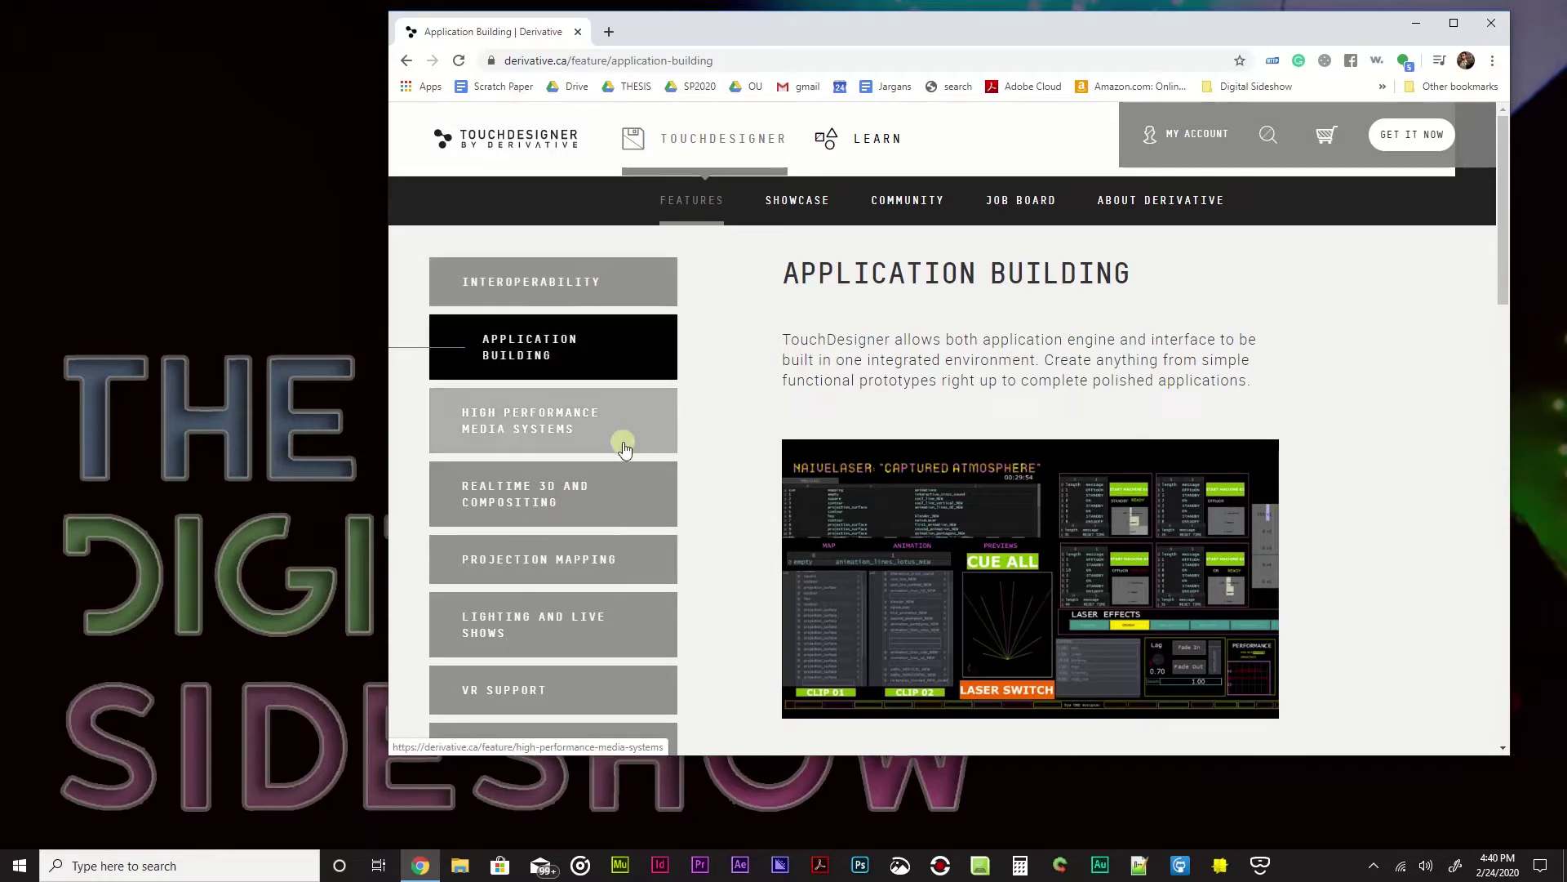
left_click(597, 442)
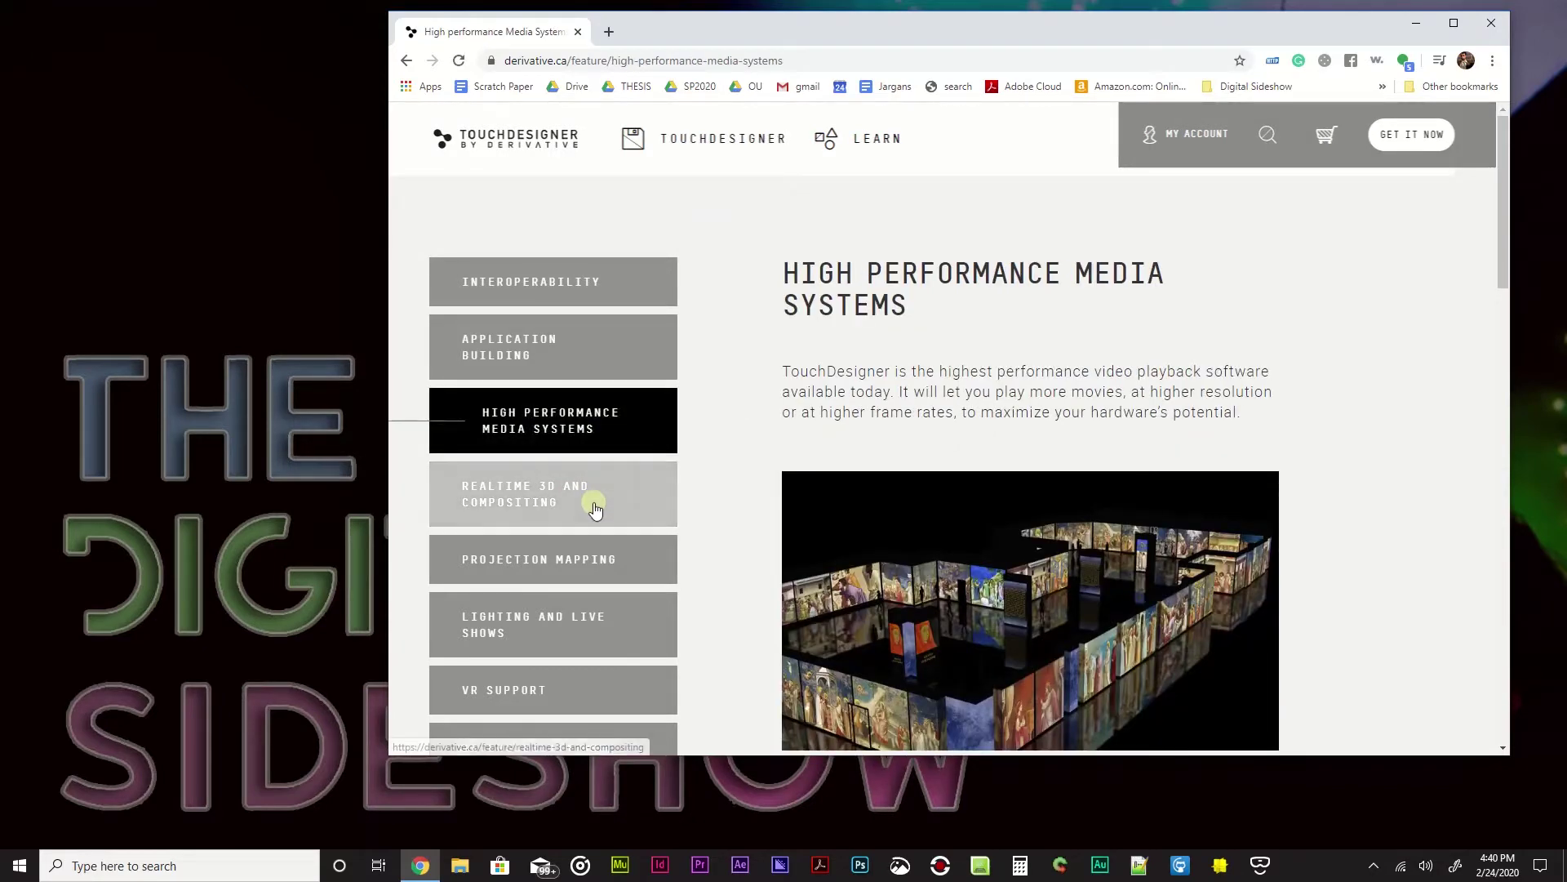
left_click(556, 459)
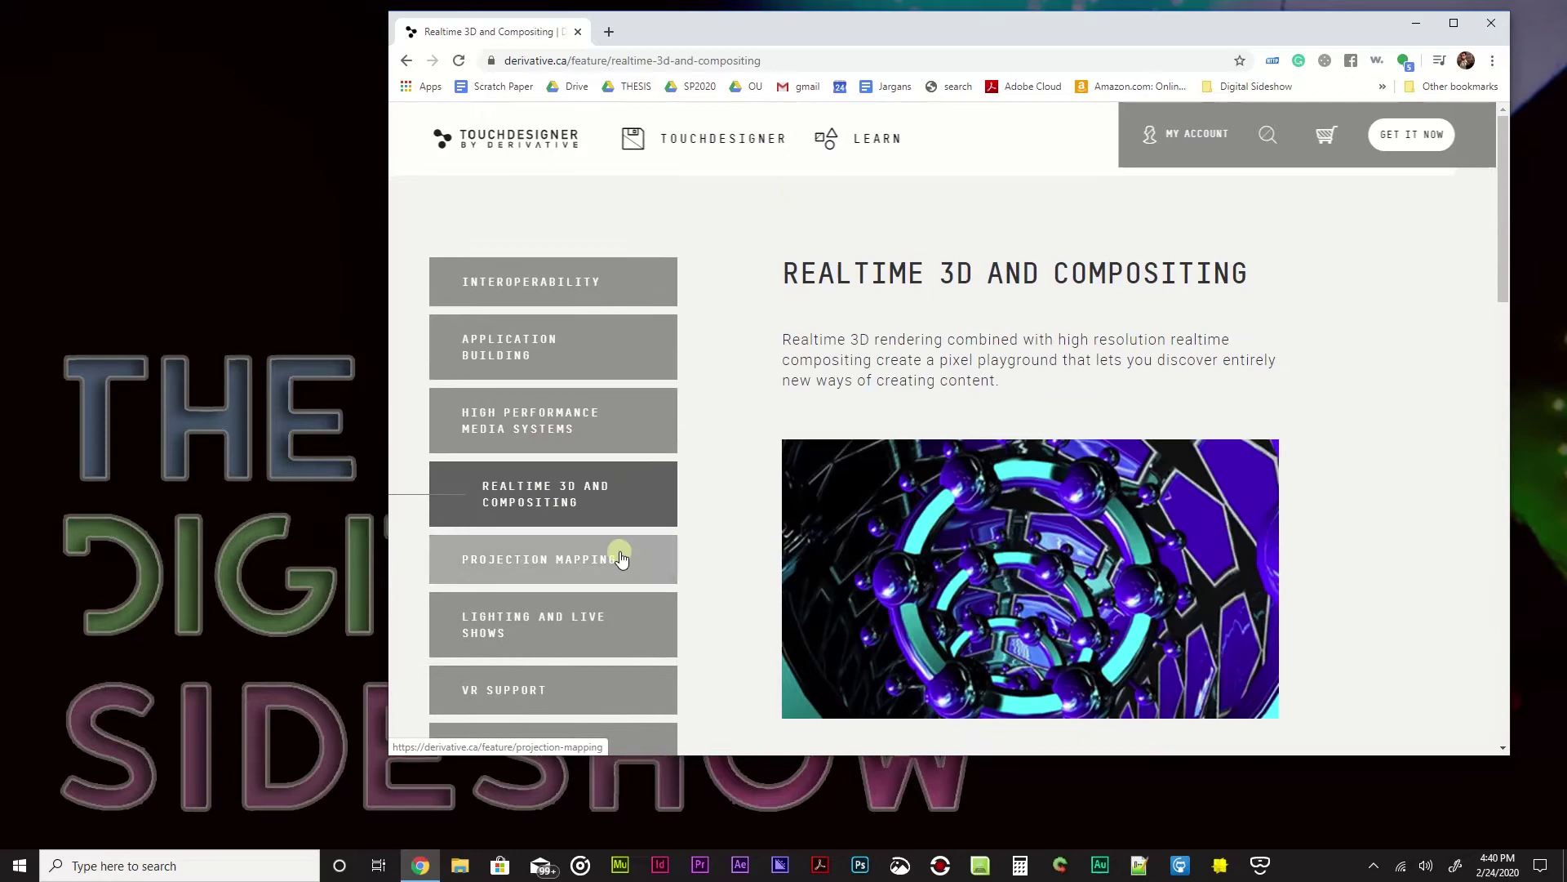
left_click(616, 551)
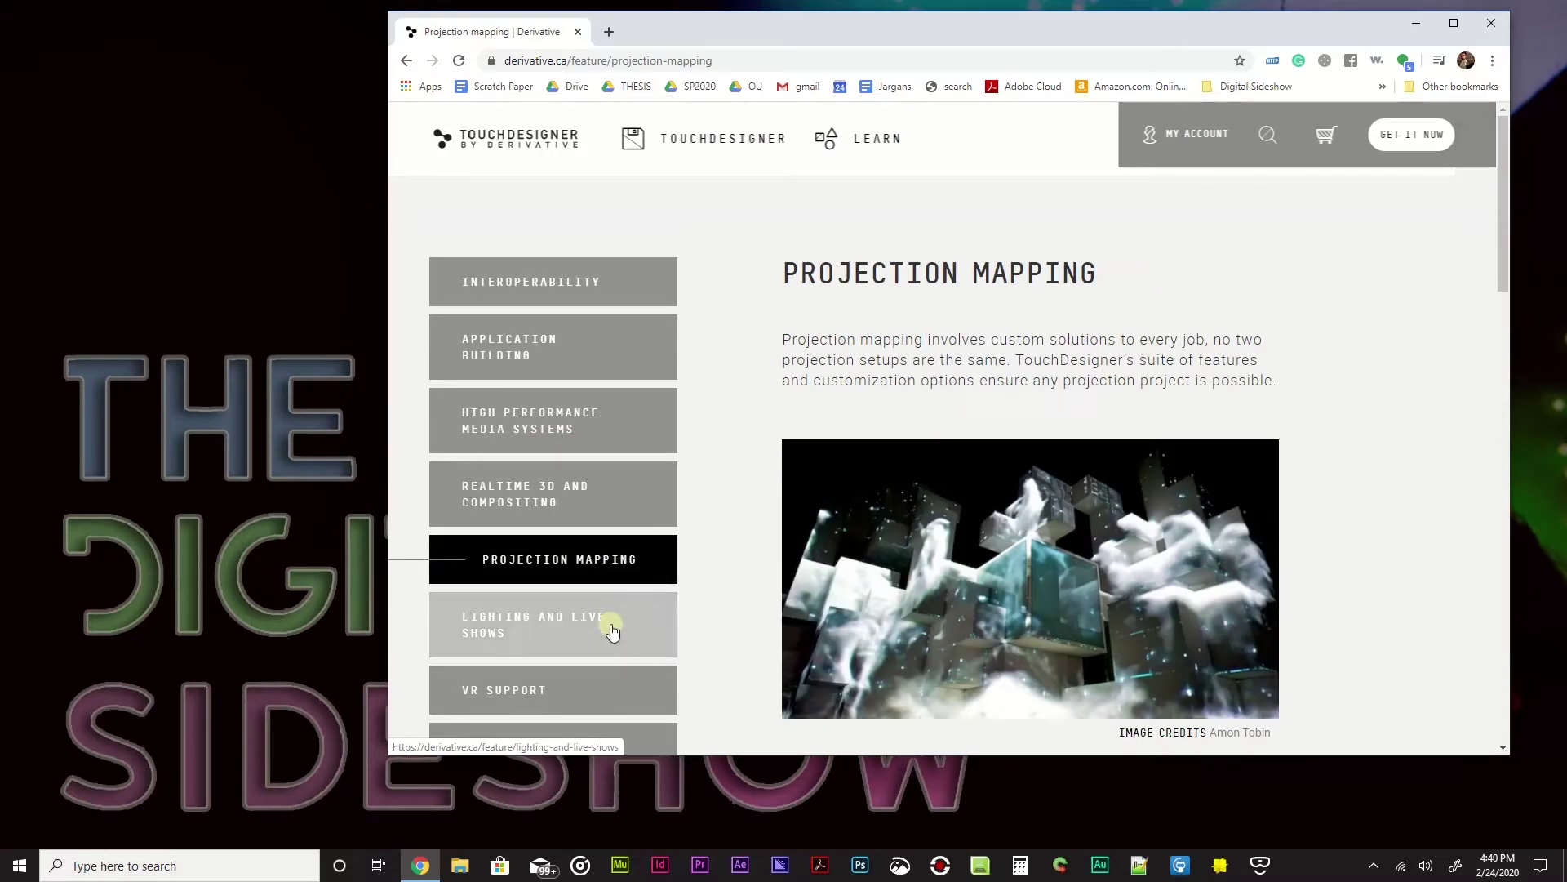
left_click(616, 611)
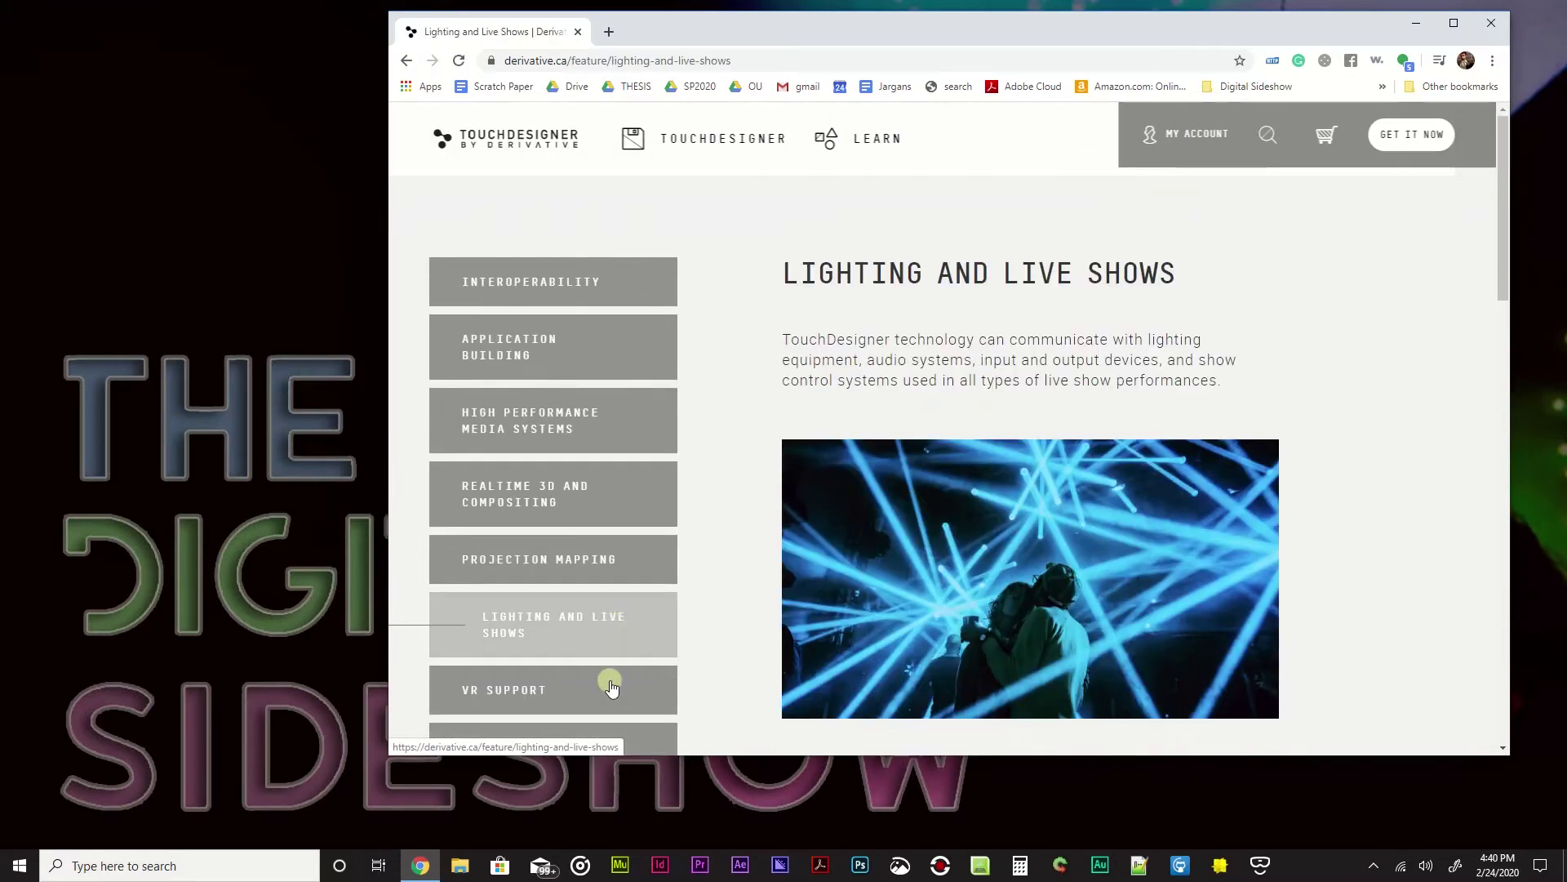
left_click(611, 681)
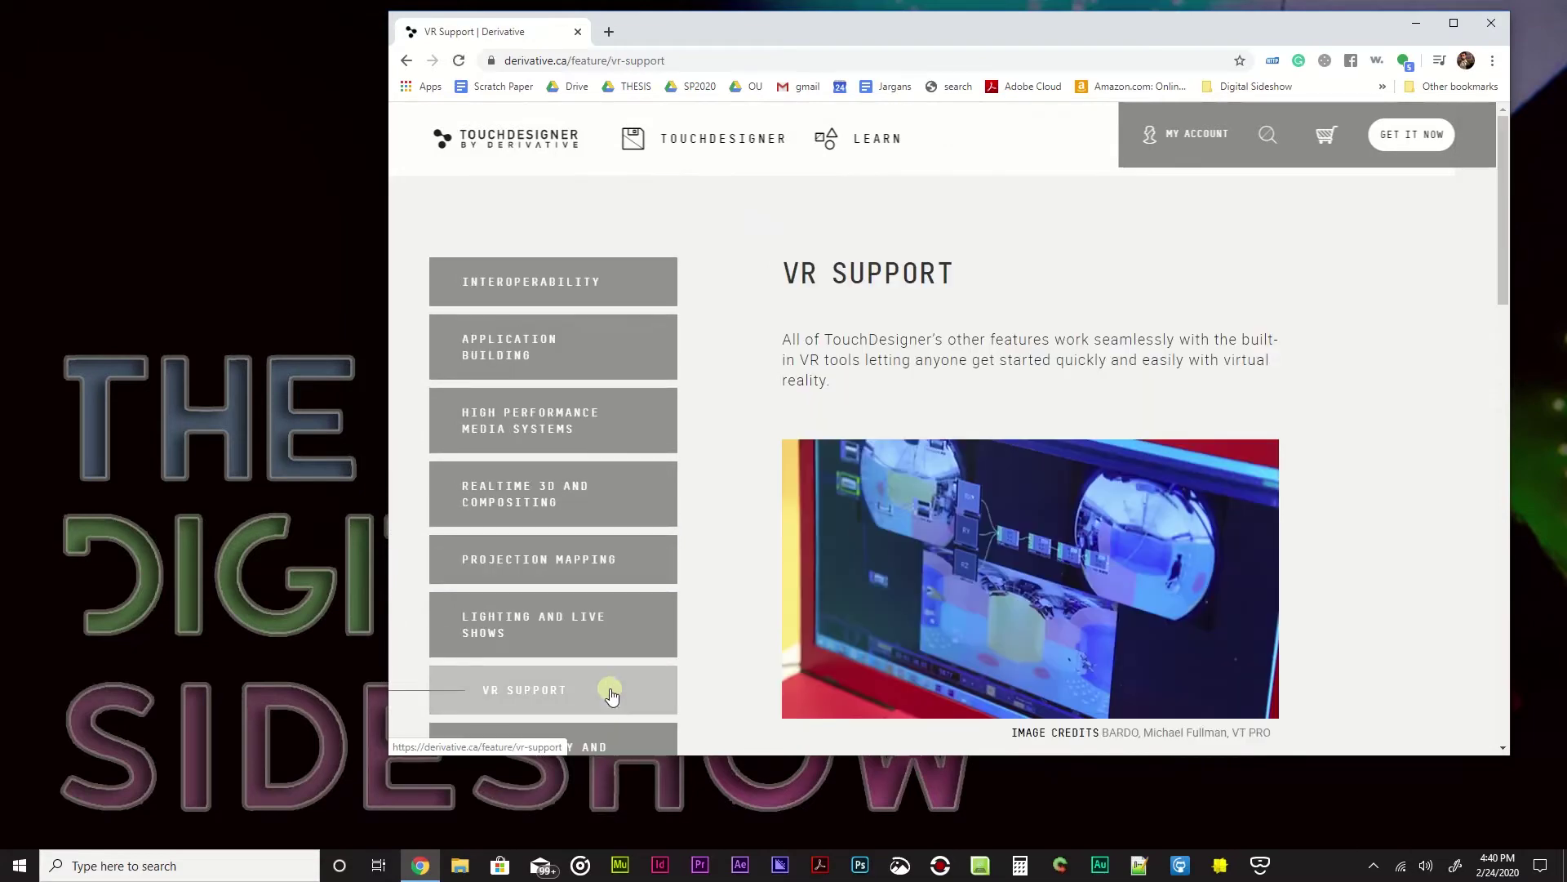
scroll(608, 694, "down", 3)
left_click(596, 721)
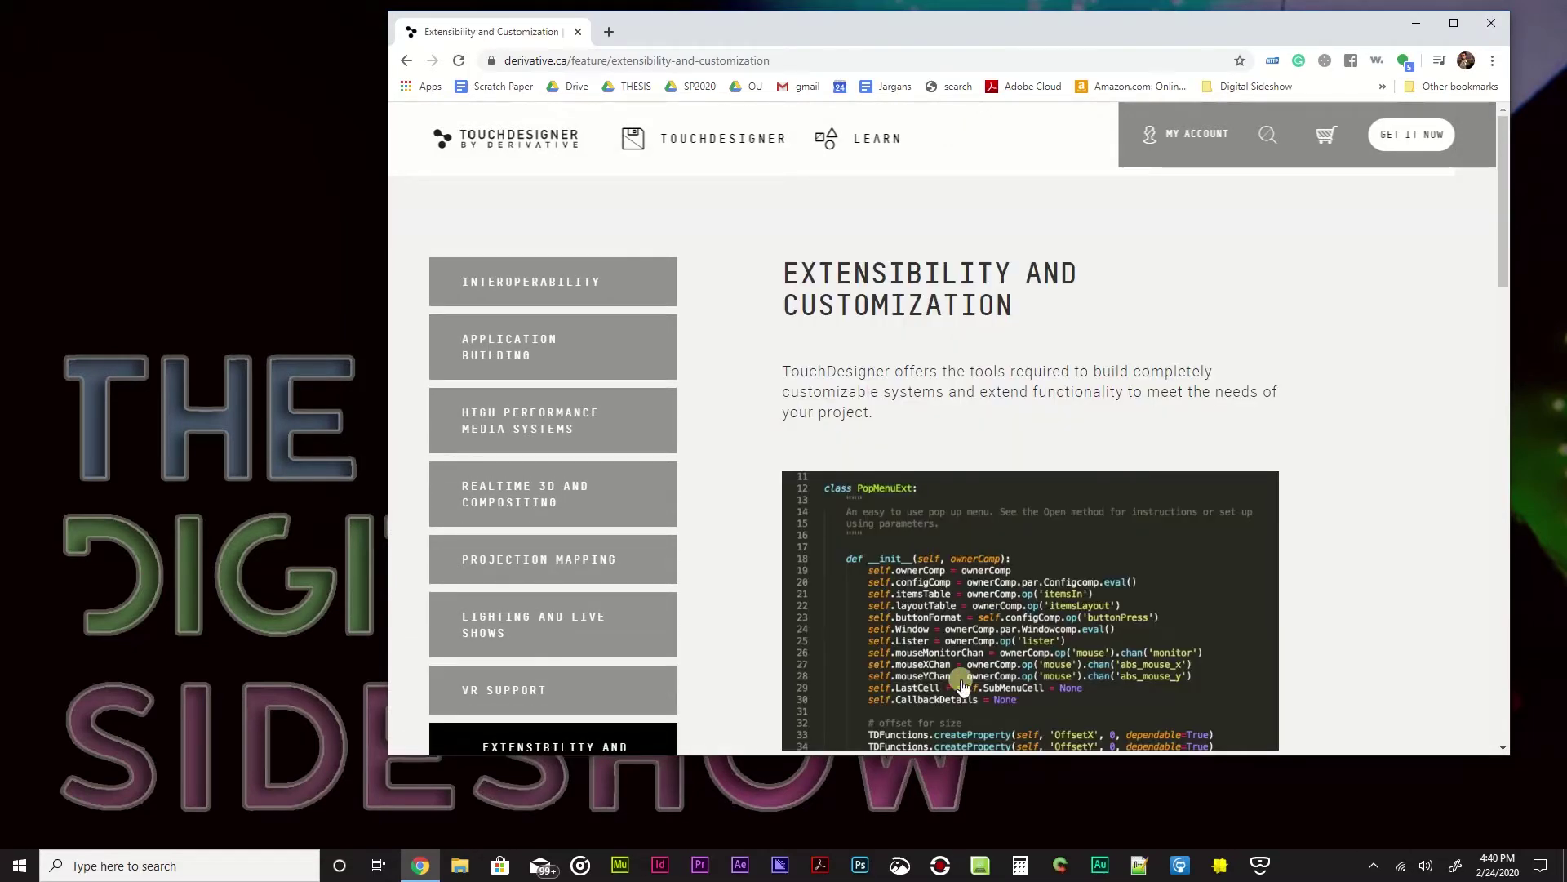
left_click(557, 275)
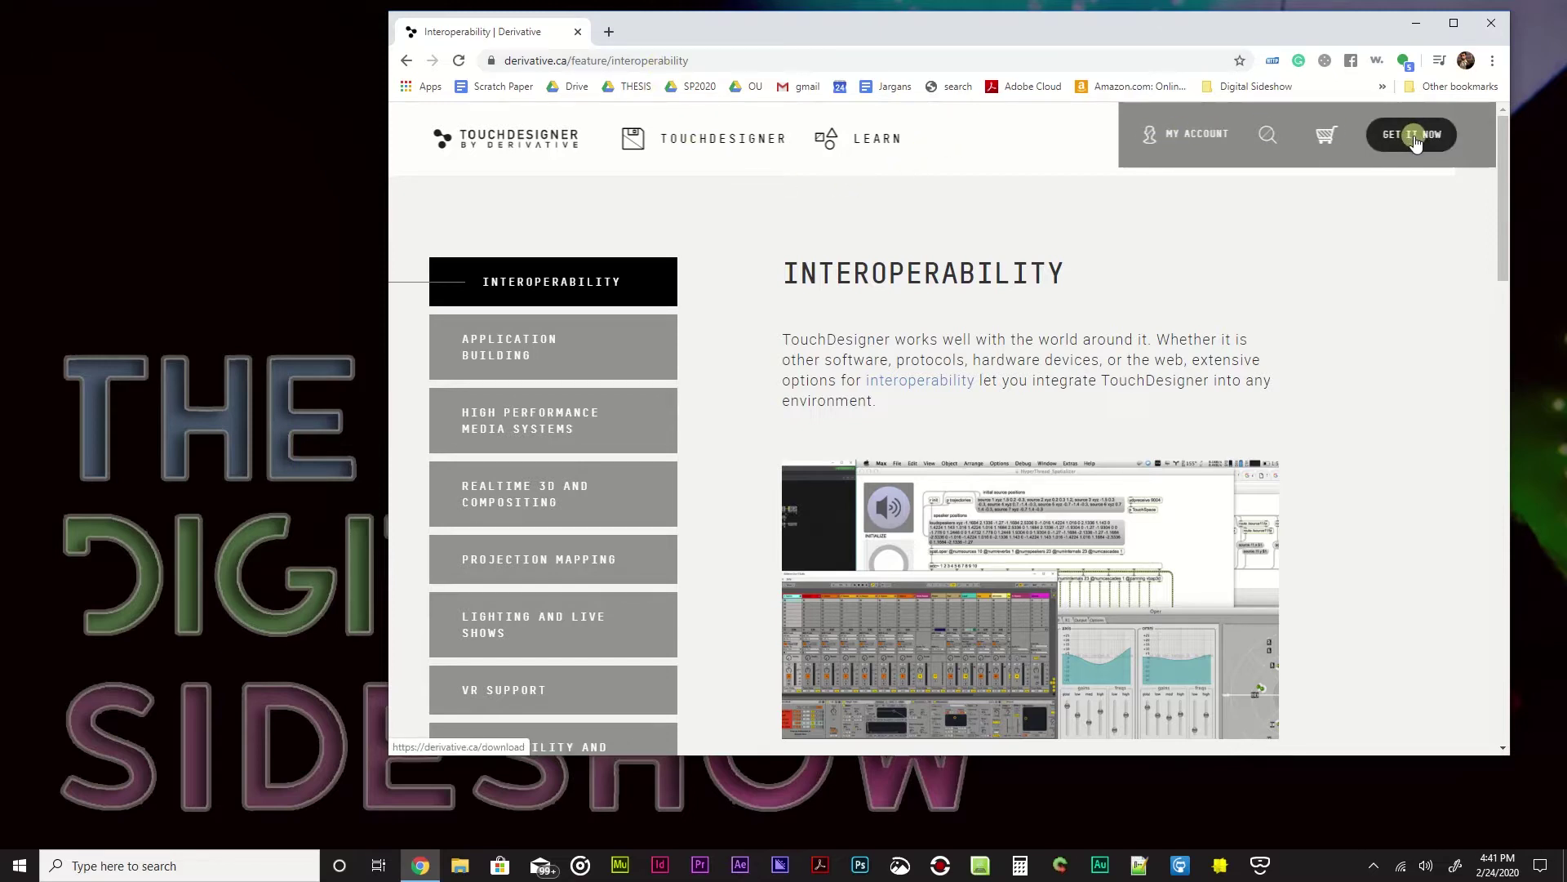
- Open the MY ACCOUNT login form so the saved credentials autofill
left_click(1186, 142)
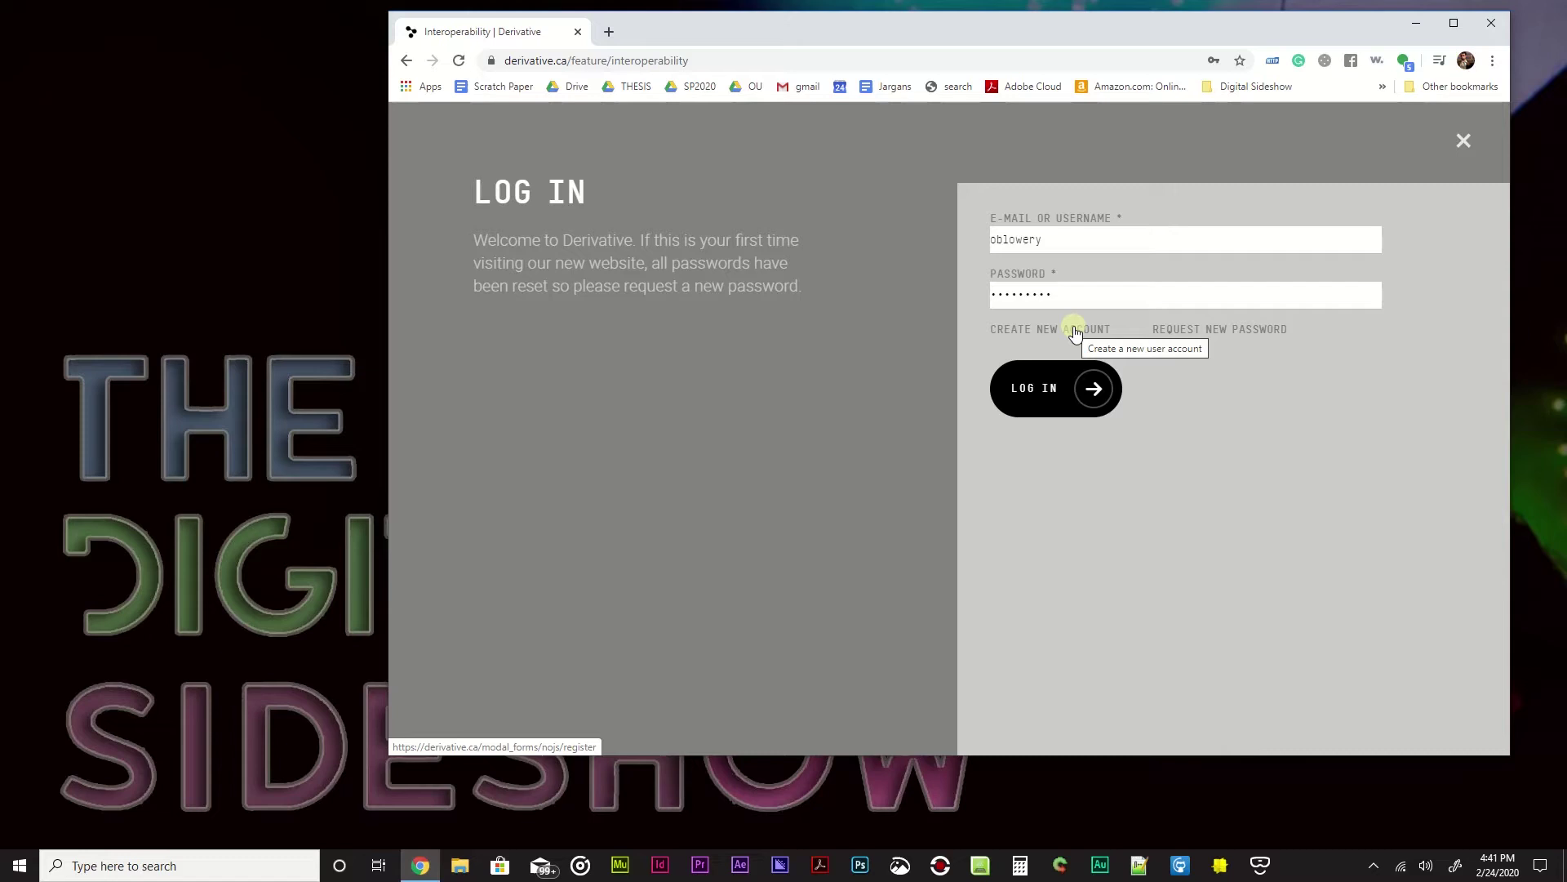
- Return to the feature page, open the Download page, and pick the Windows build
left_click(408, 62)
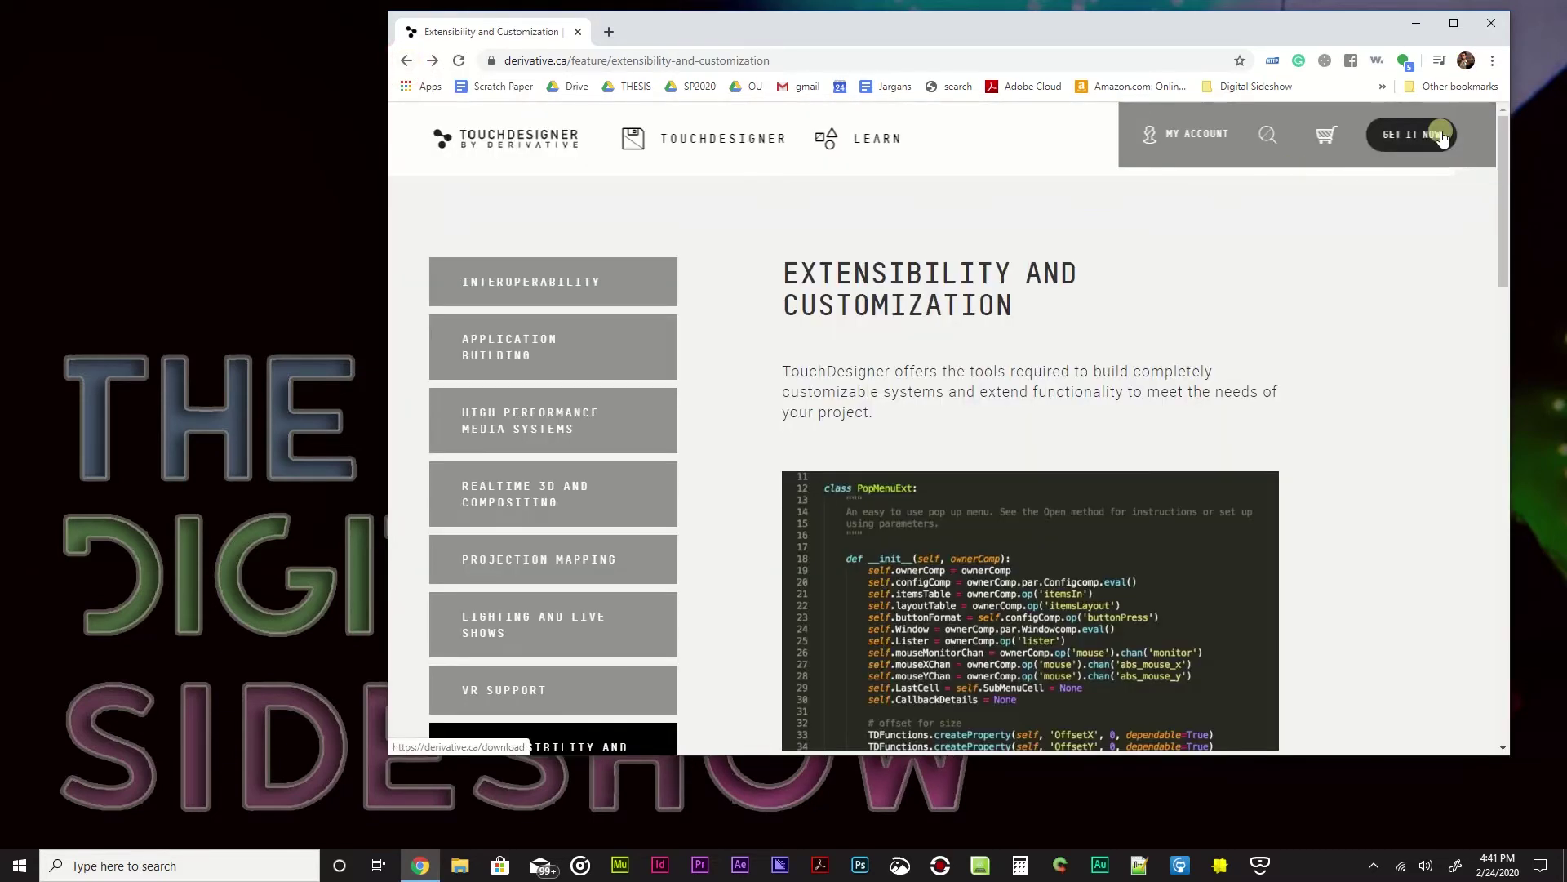
left_click(1442, 136)
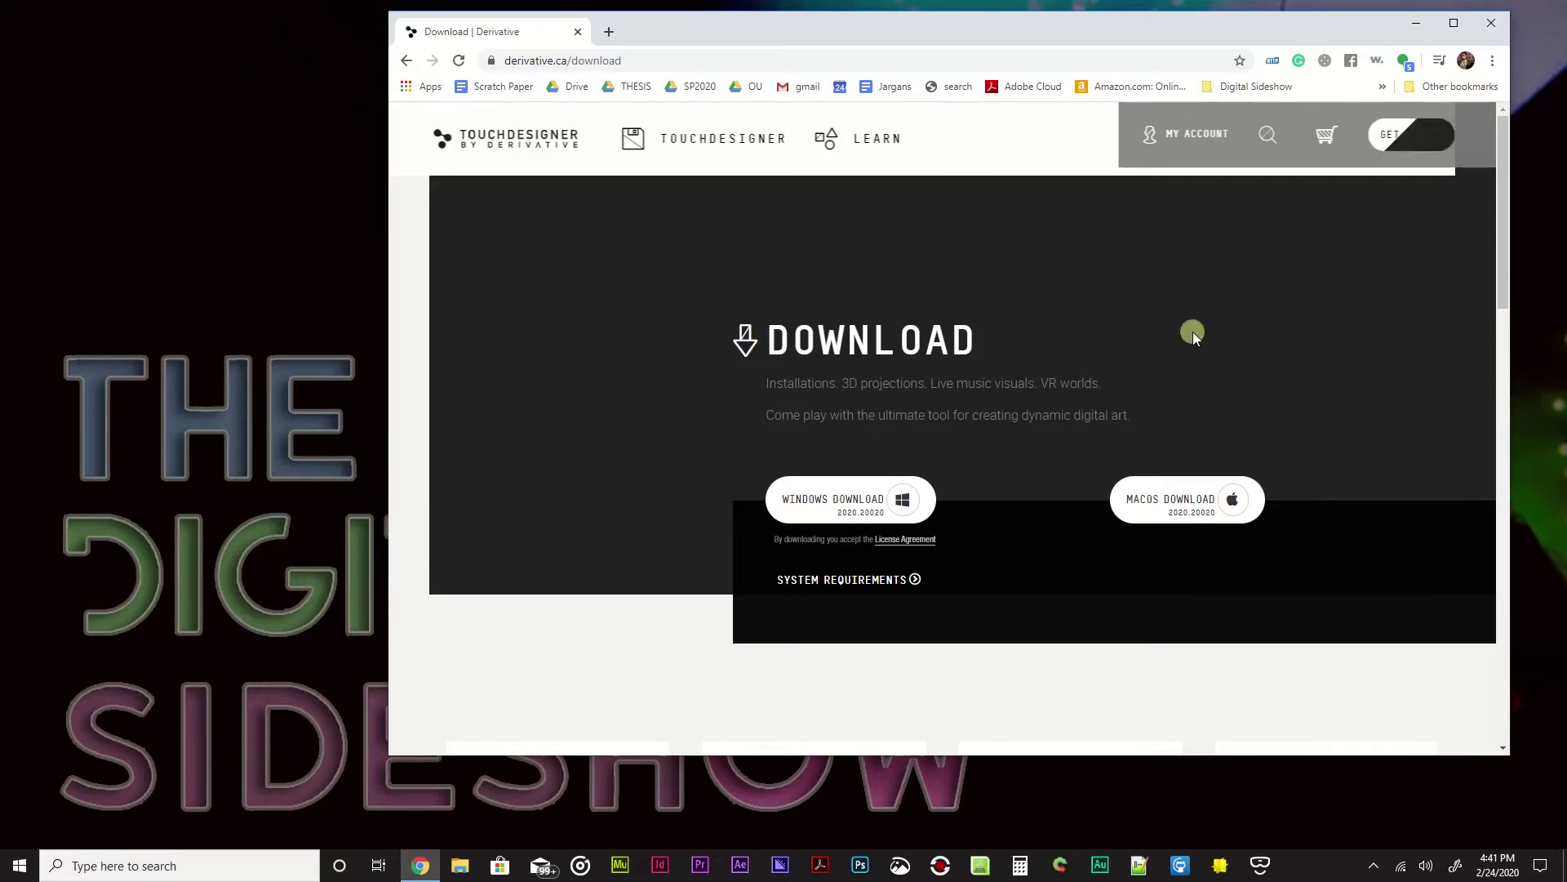
left_click(847, 520)
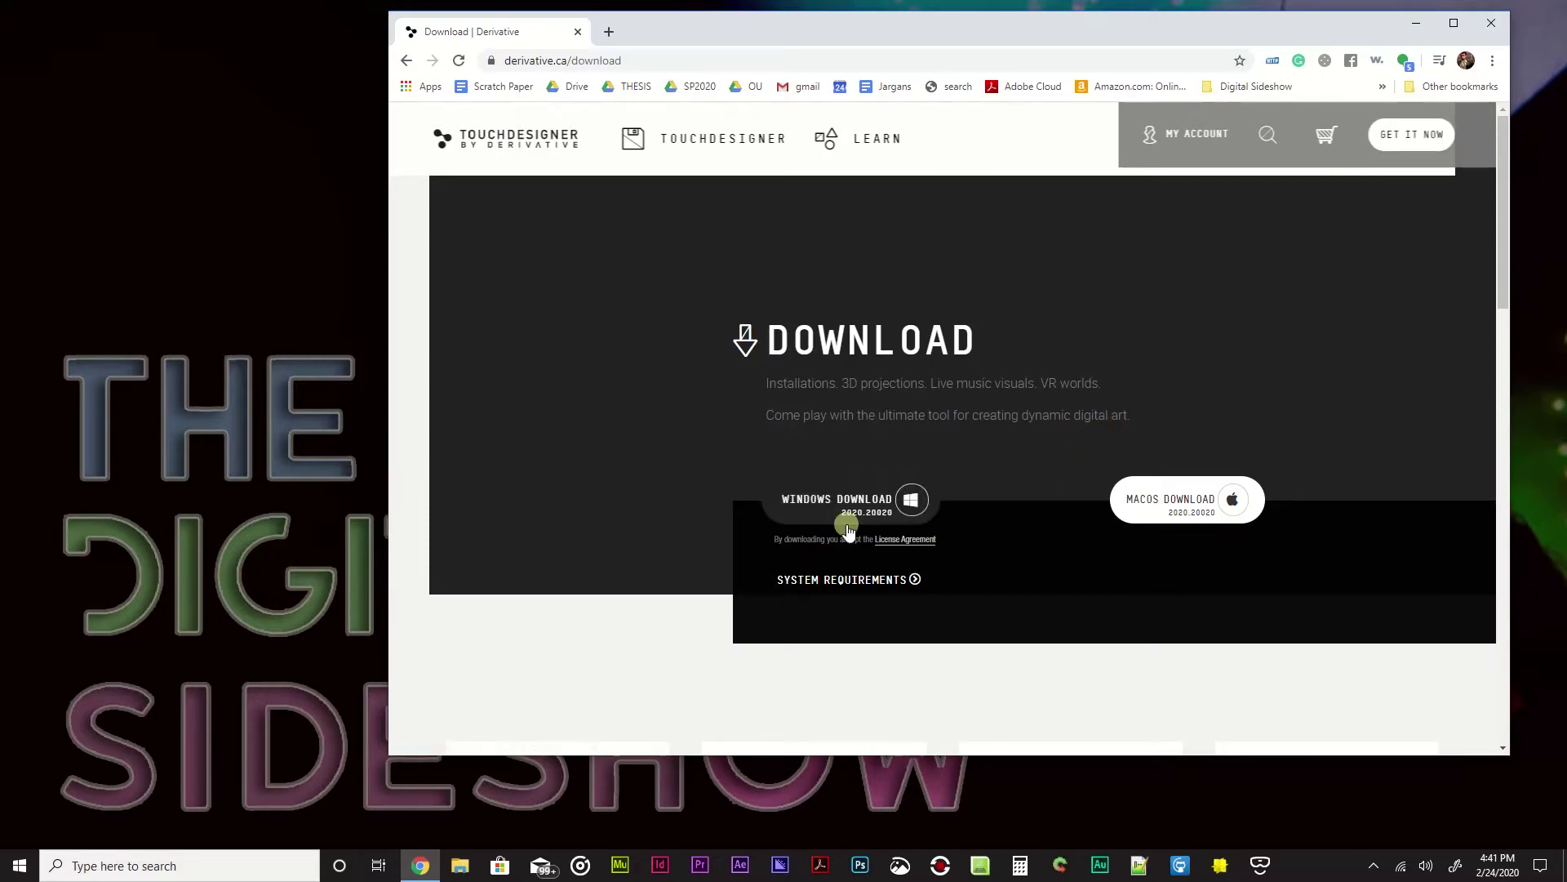
- Scroll past the pricing cards to the Experimental and Archive section
scroll(868, 585, "down", 3)
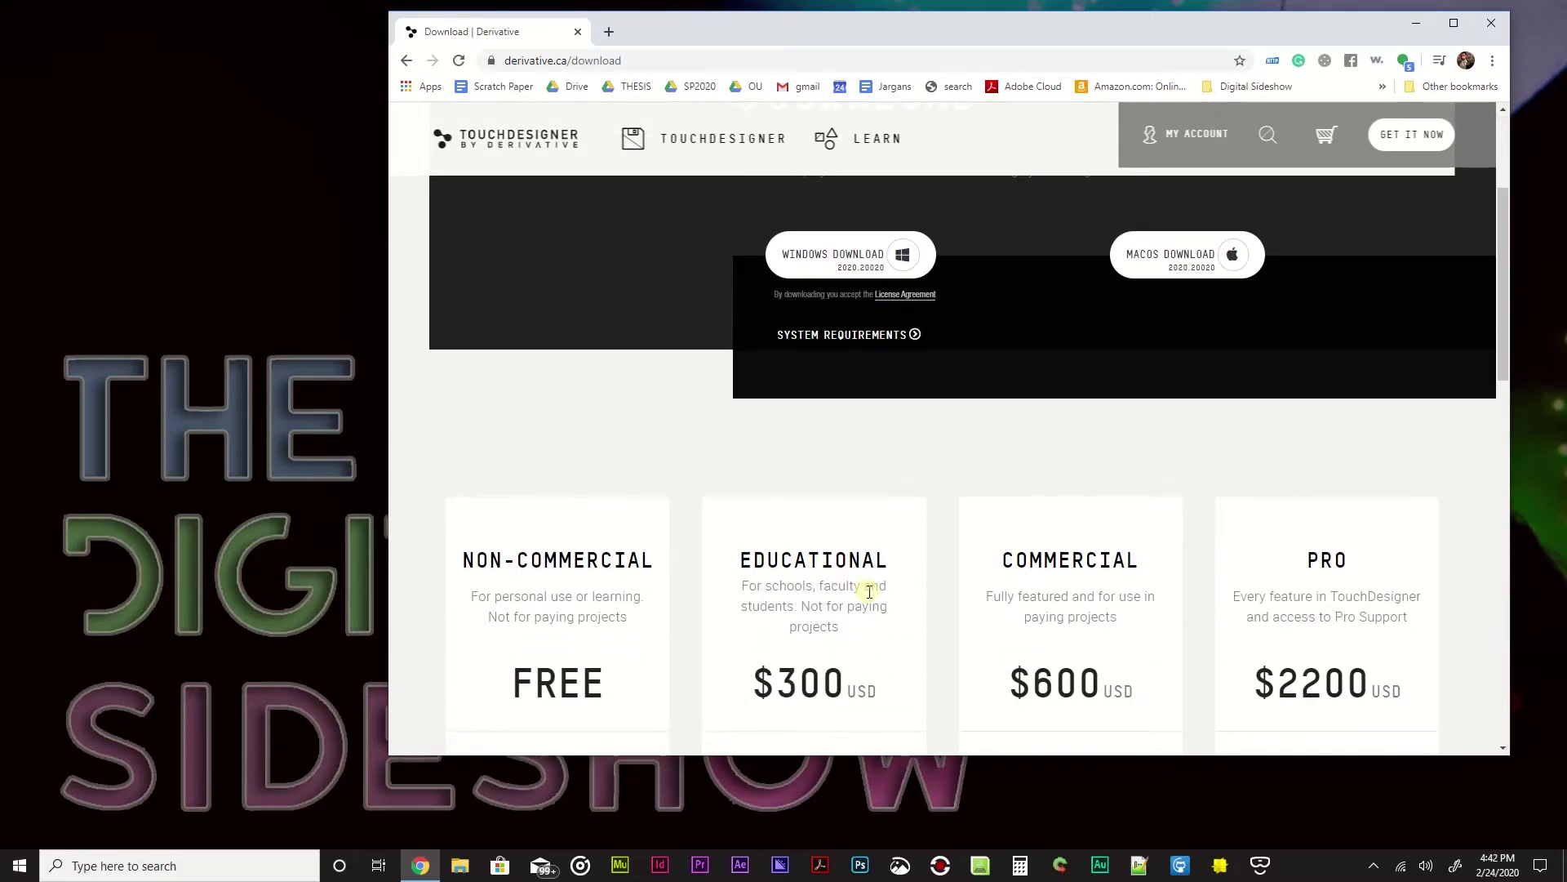
scroll(868, 597, "down", 6)
scroll(869, 595, "down", 4)
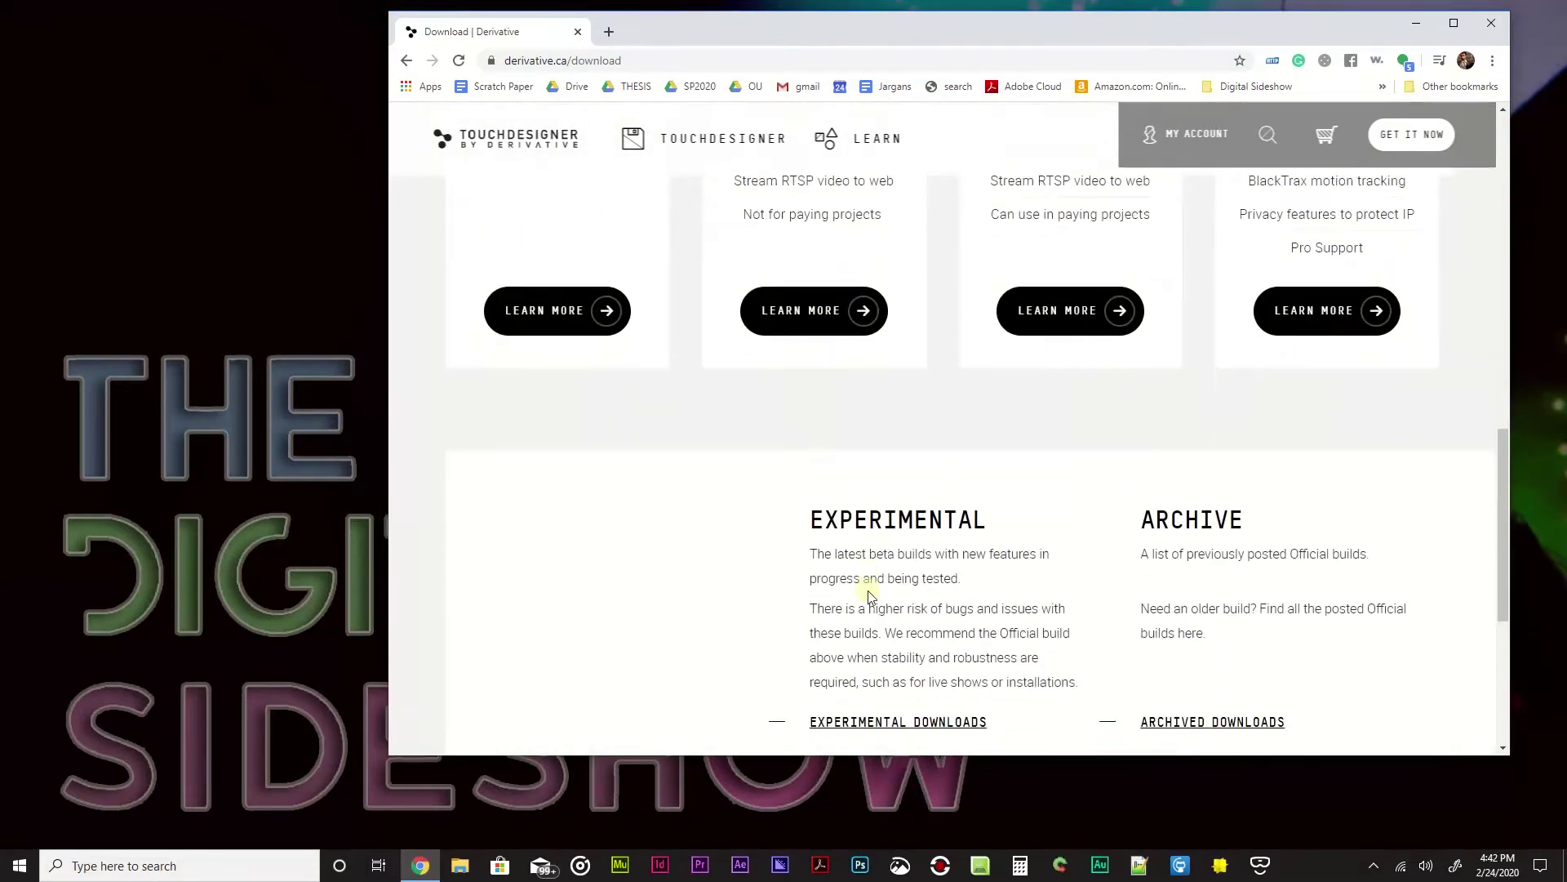
scroll(867, 595, "down", 3)
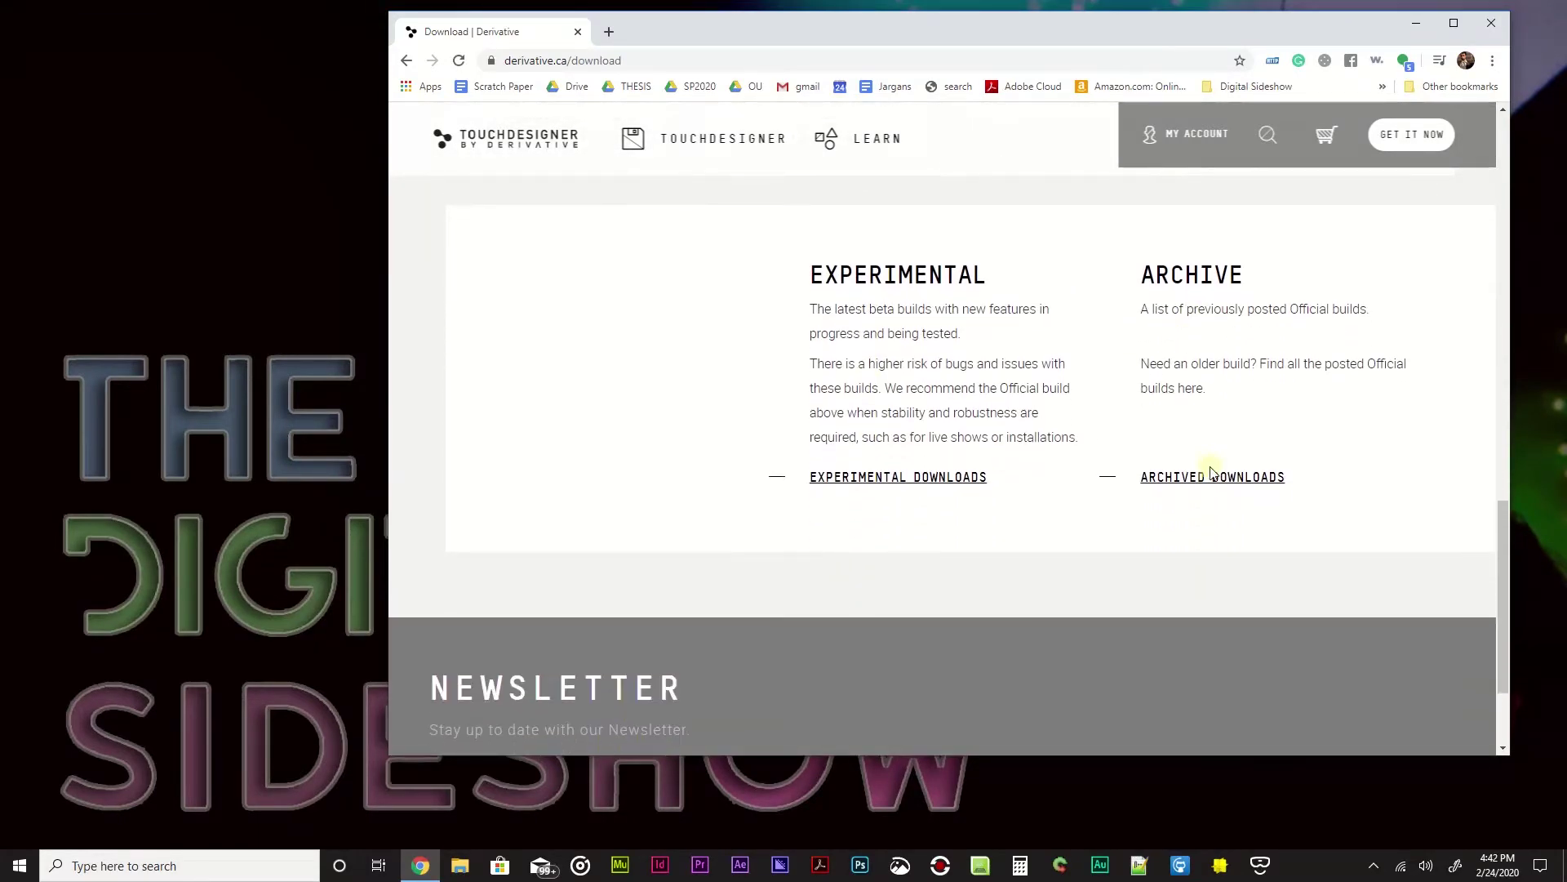
scroll(1094, 412, "up", 9)
scroll(1094, 406, "up", 6)
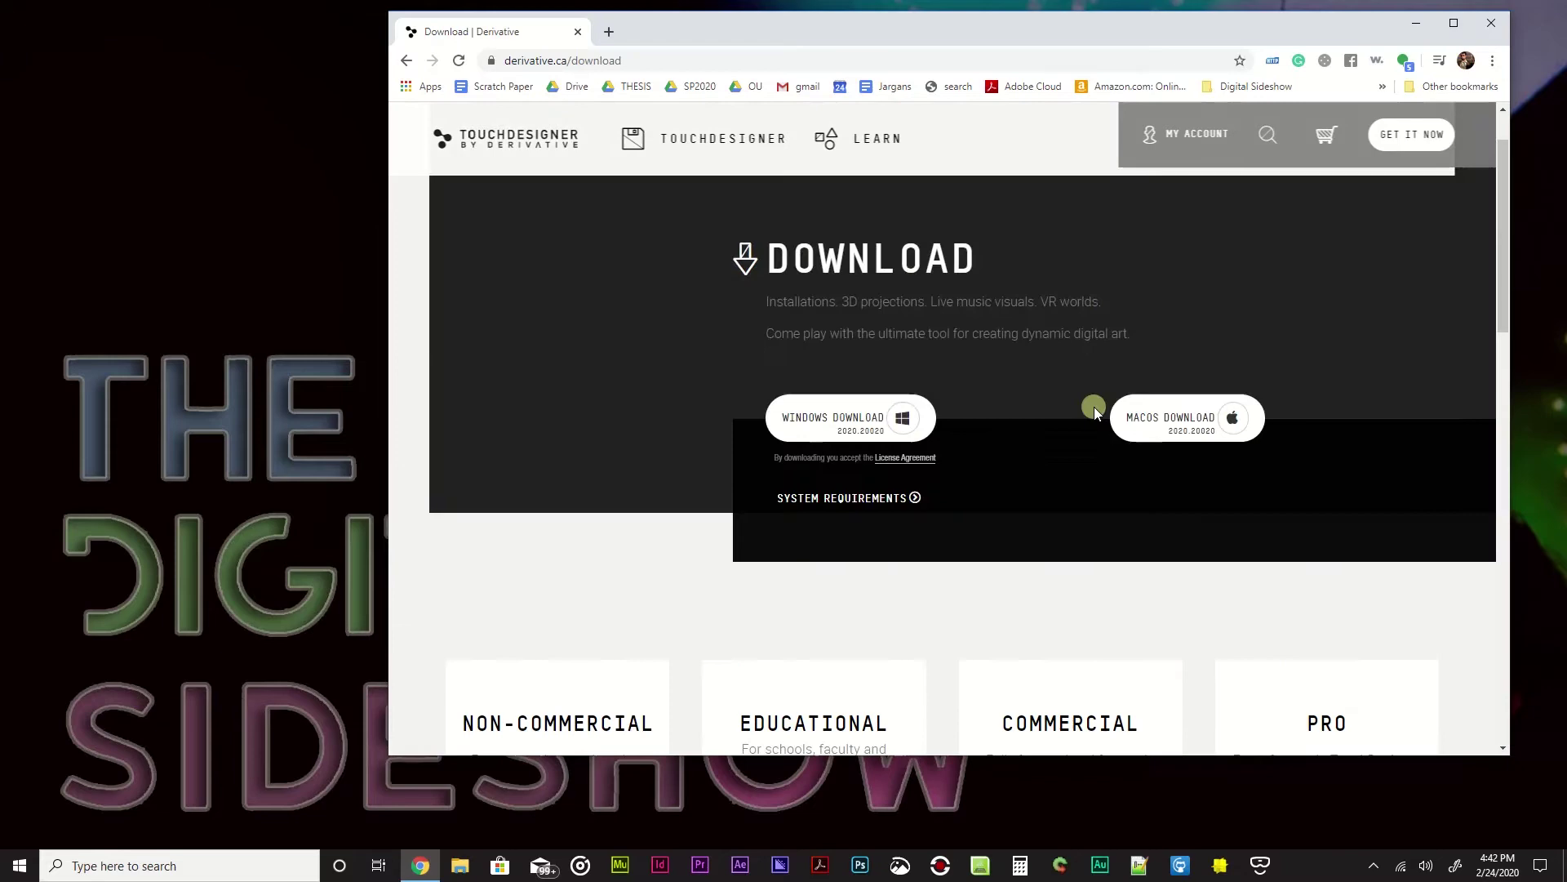
scroll(812, 431, "down", 14)
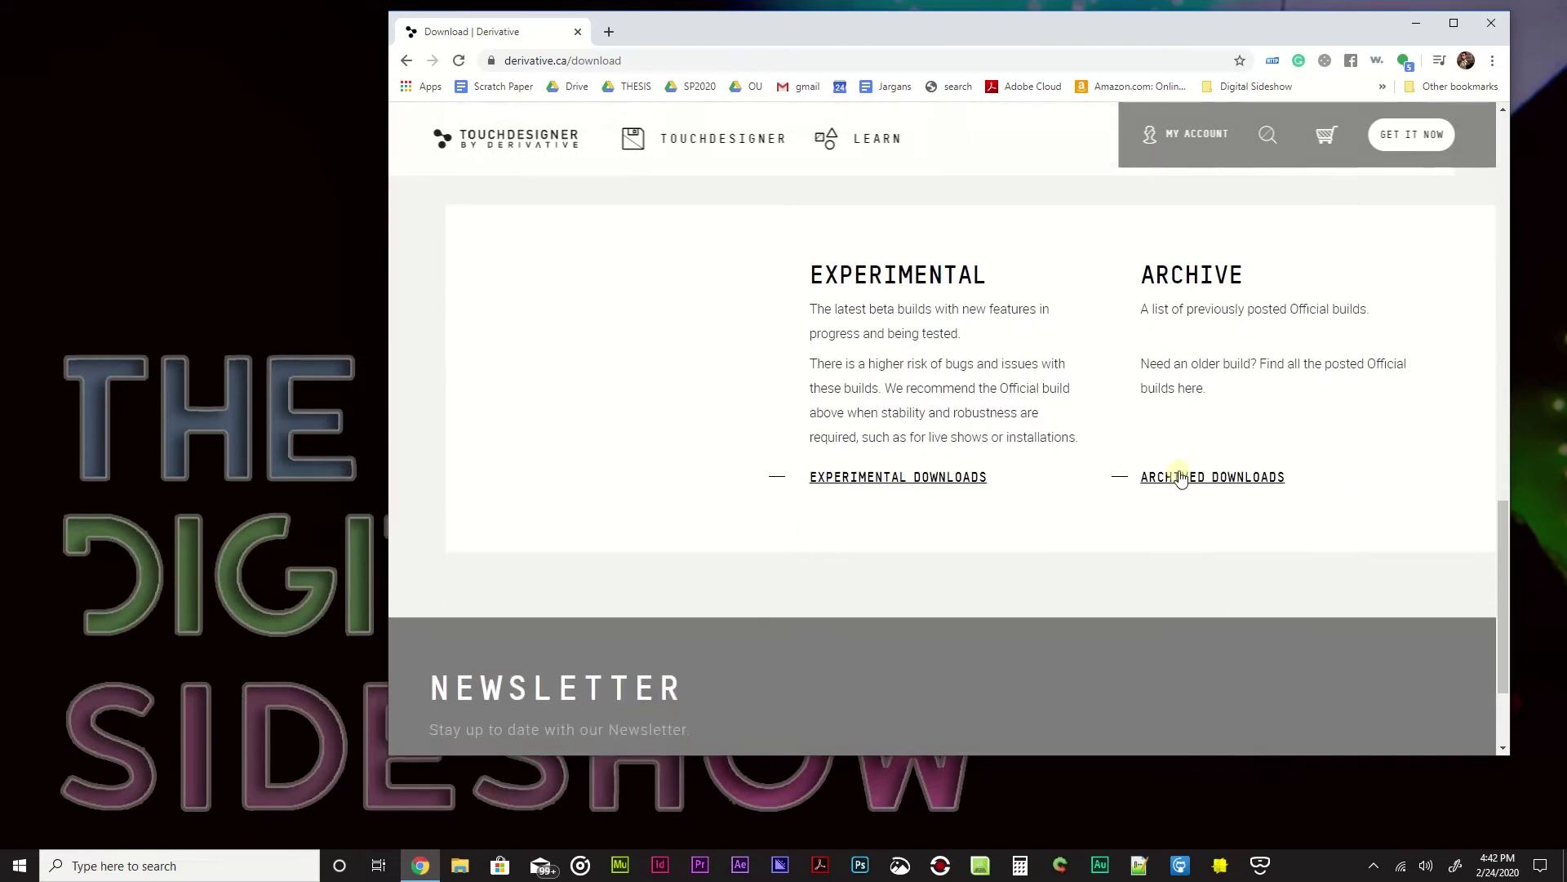
- In Archived Downloads, start the Windows 2019.20140 installer download, then return to 2020 releases
left_click(1184, 479)
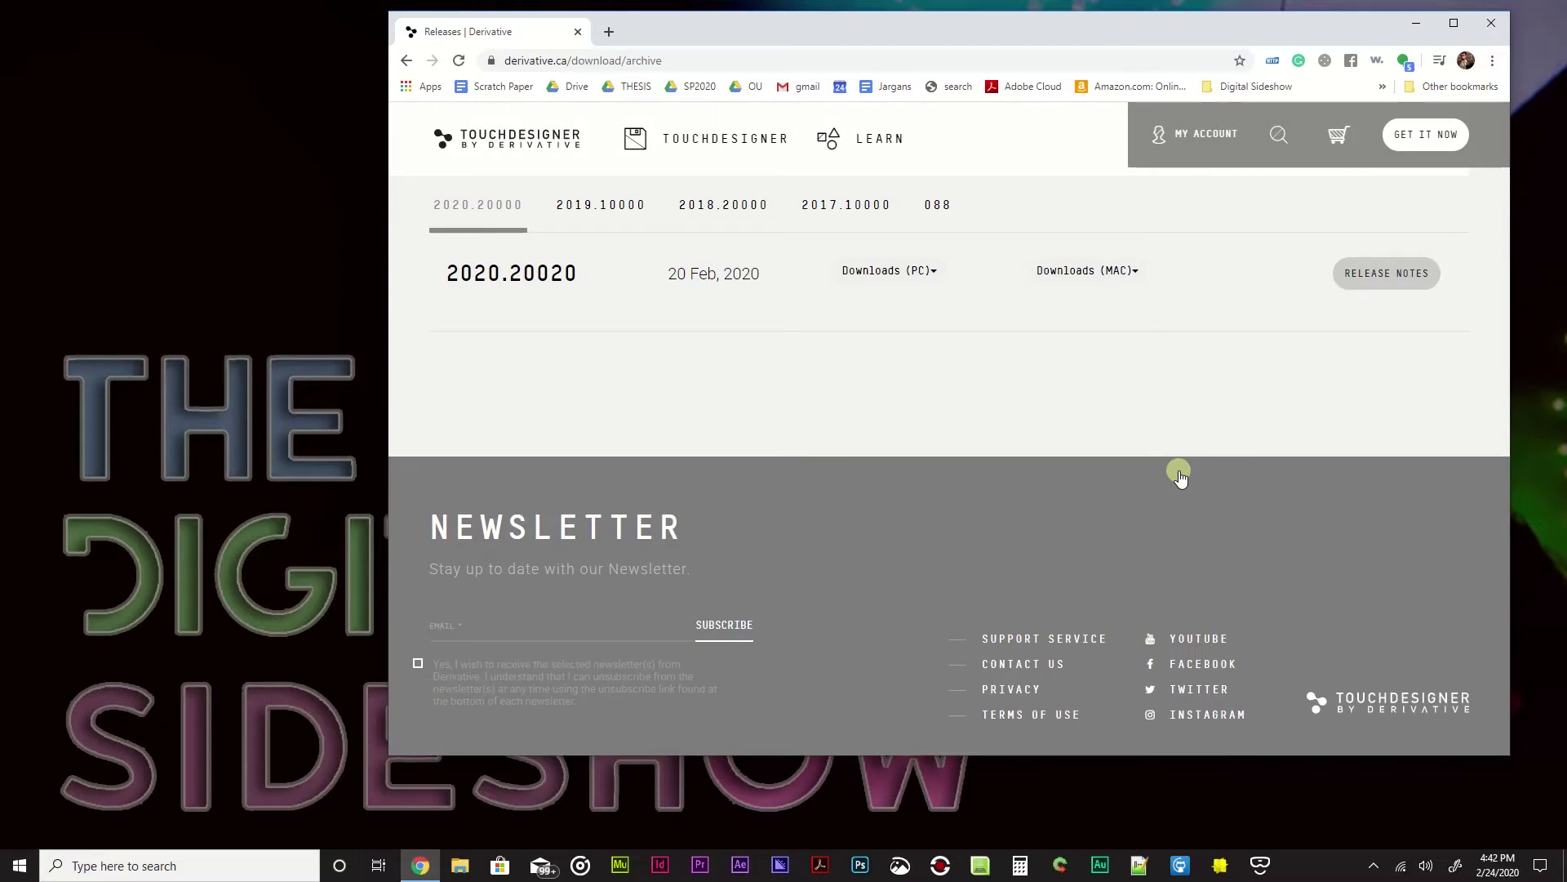
left_click(578, 206)
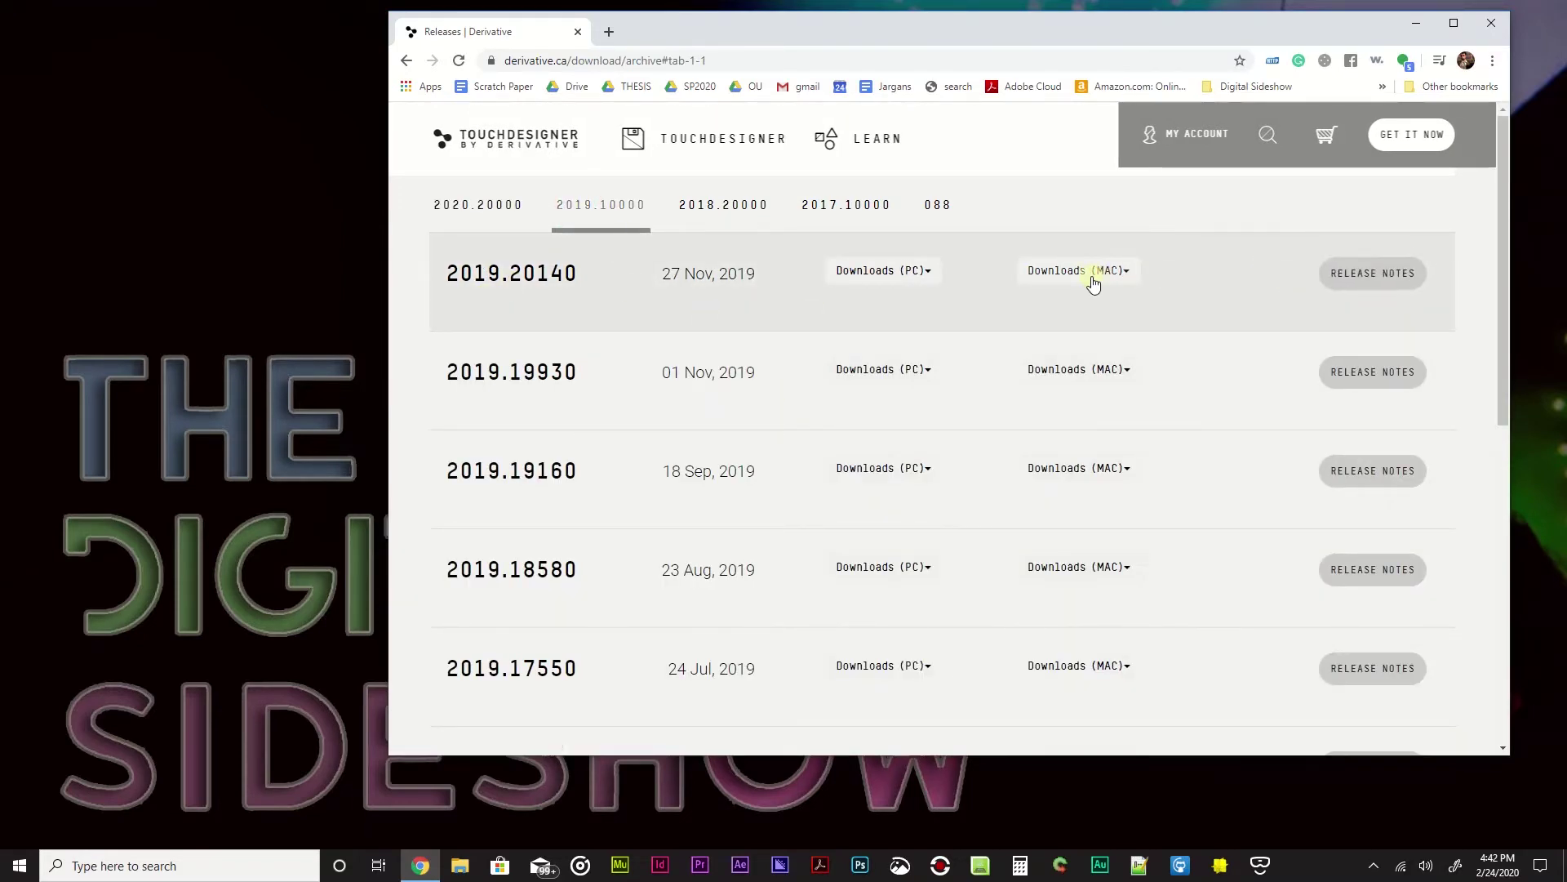
left_click(924, 273)
left_click(910, 305)
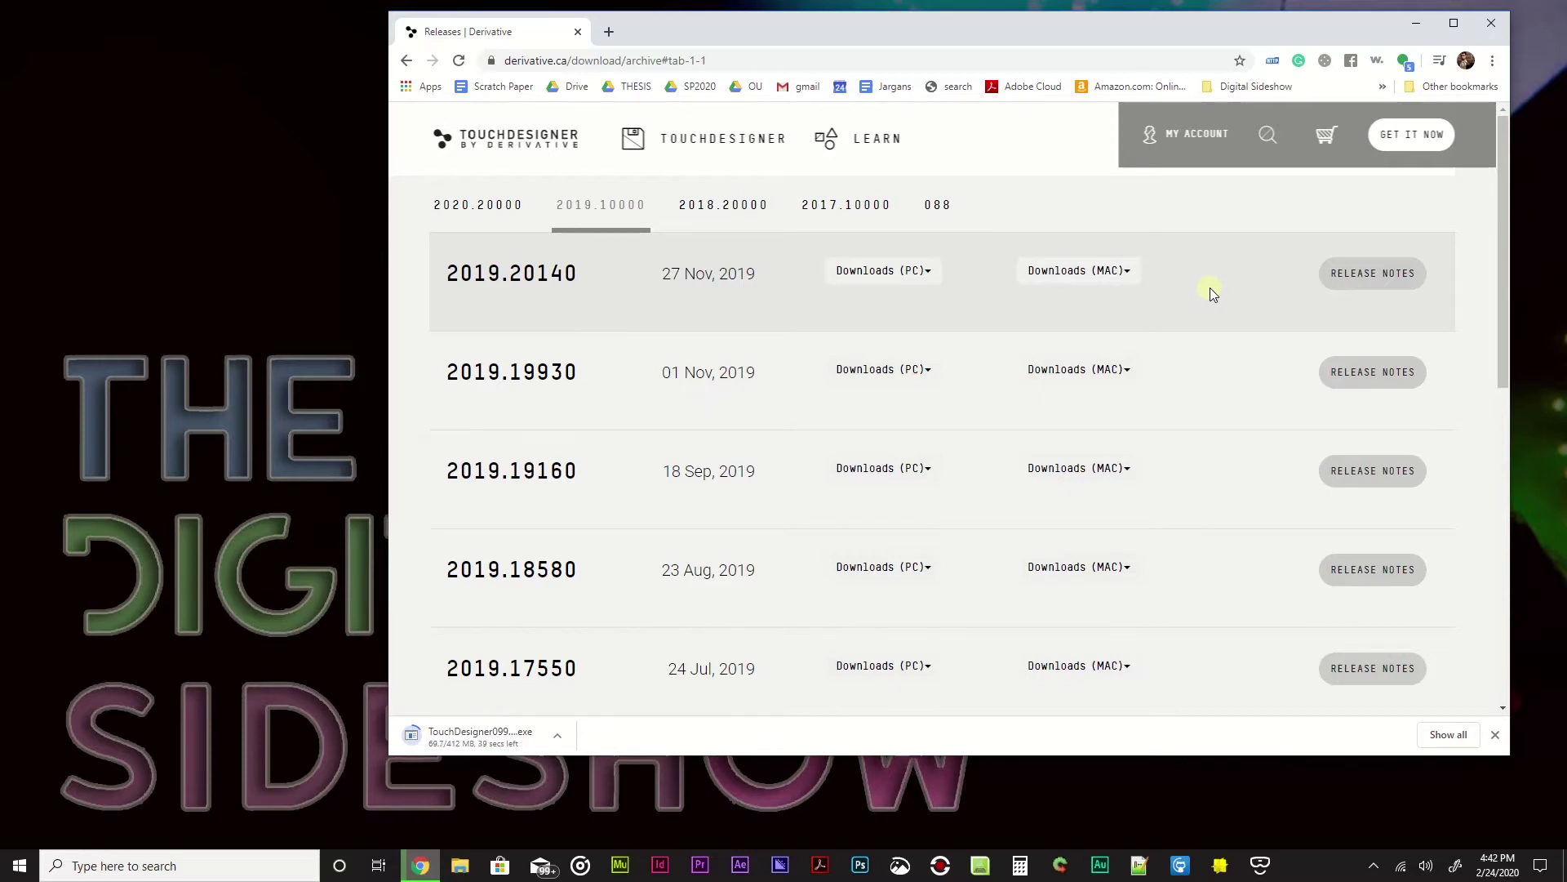
left_click(476, 203)
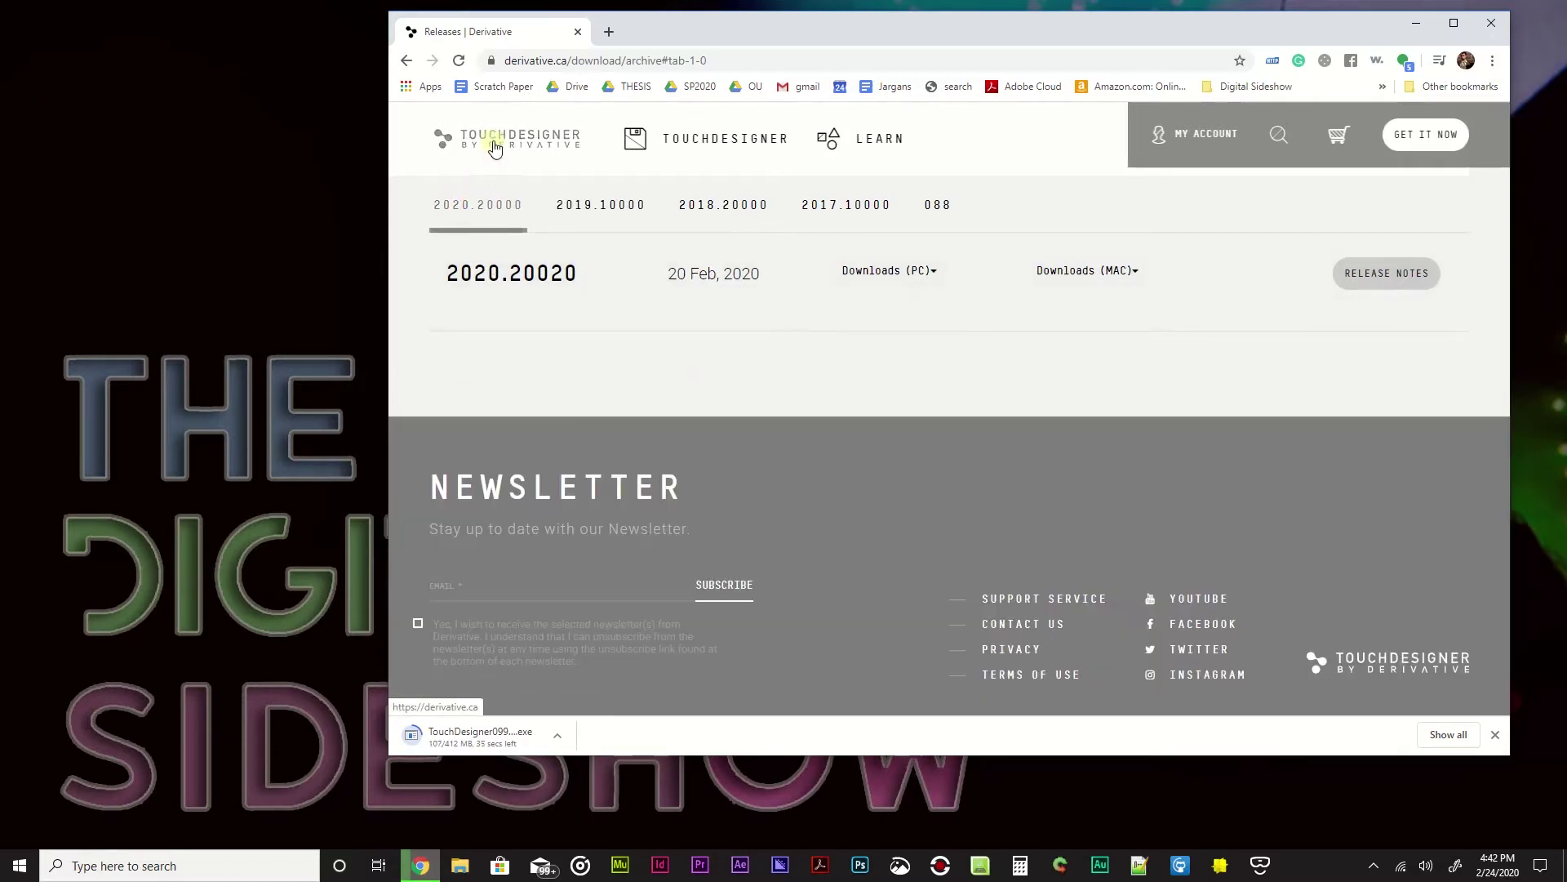
- Return to the download page and show the finished 2019.20140 installer in its folder
left_click(1412, 134)
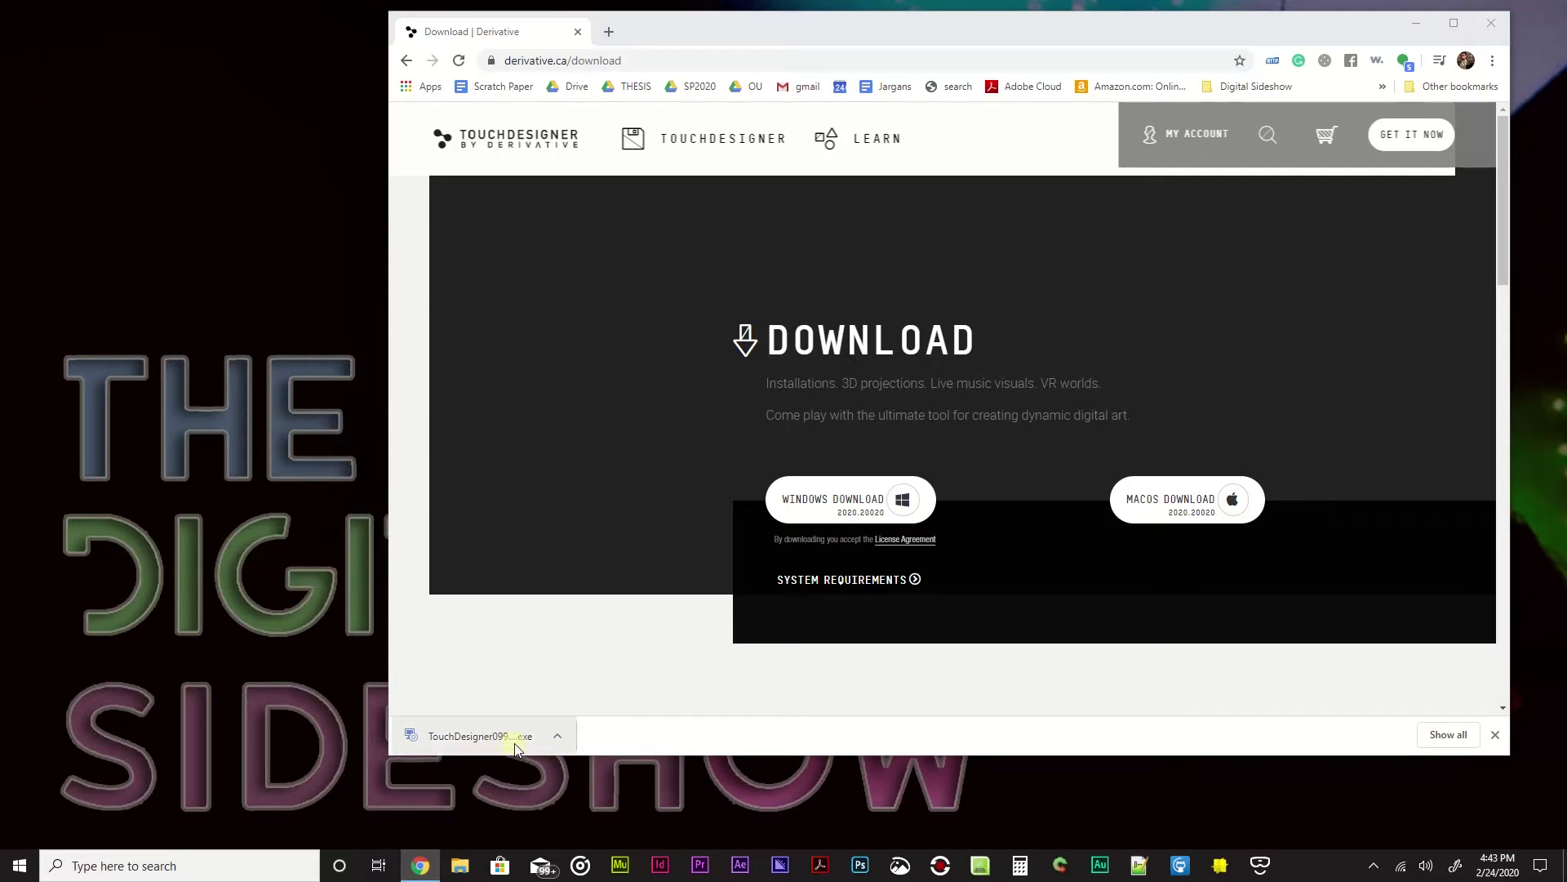
left_click(558, 736)
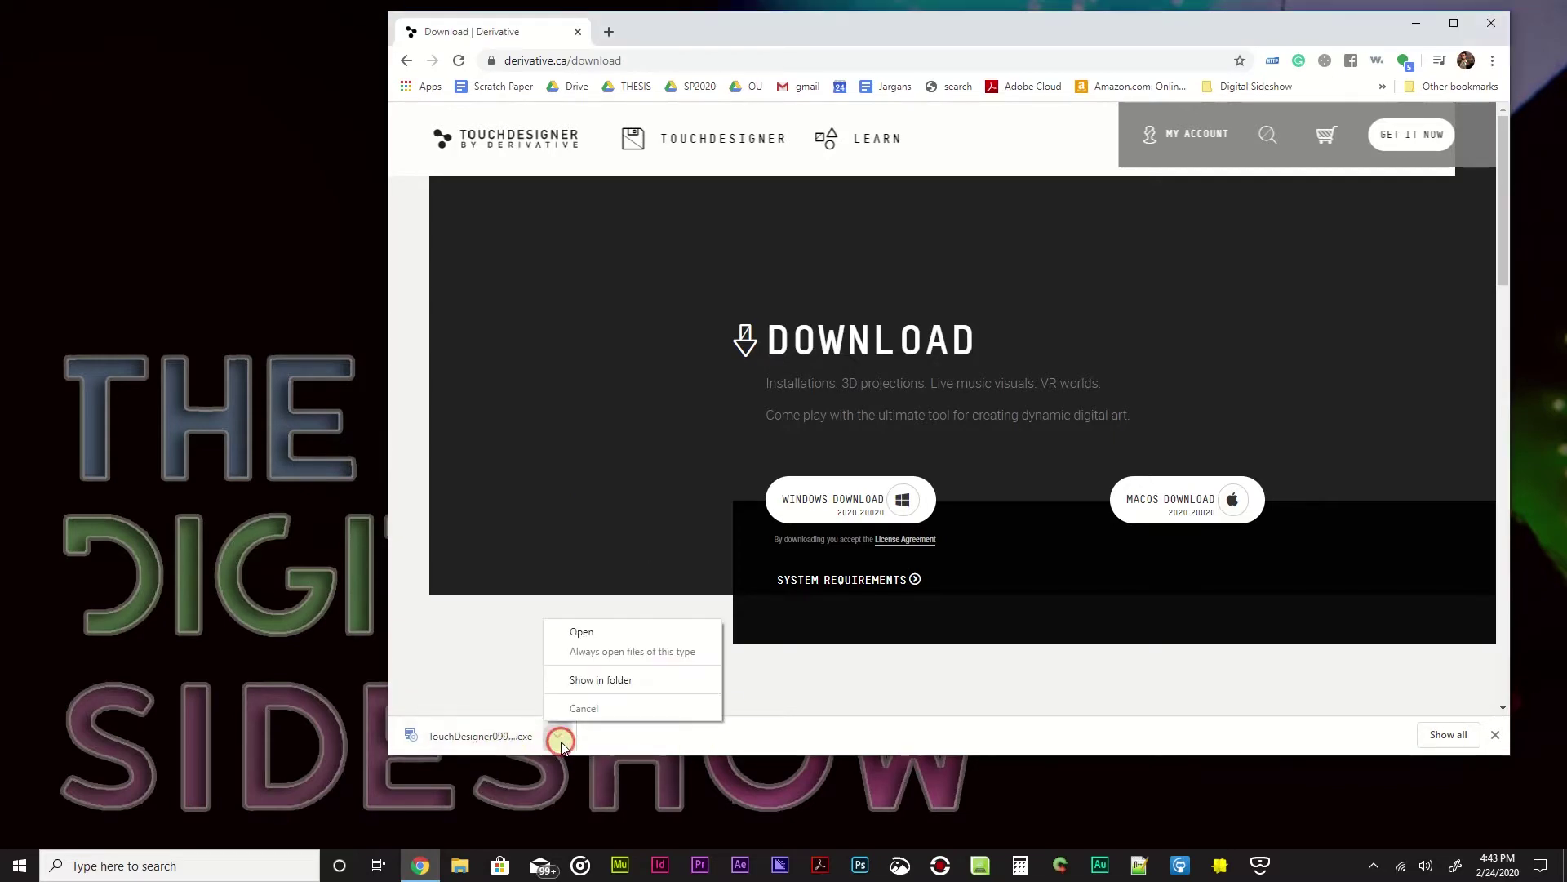
left_click(594, 688)
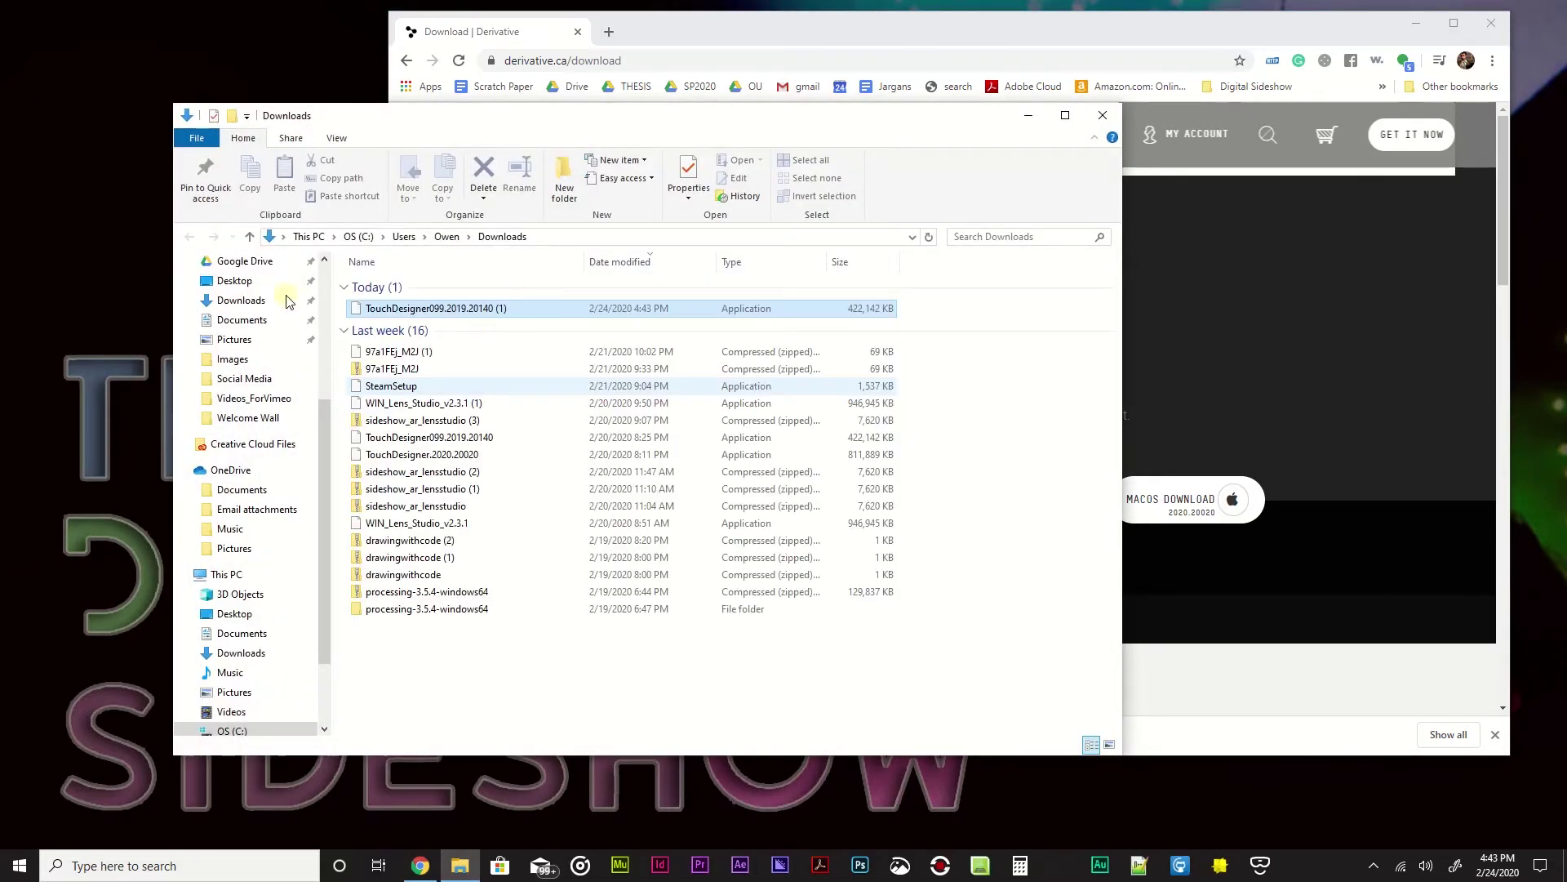
- Run the TouchDesigner099.2019.20140 installer, close the Downloads folder, and minimize Chrome
double_click(424, 314)
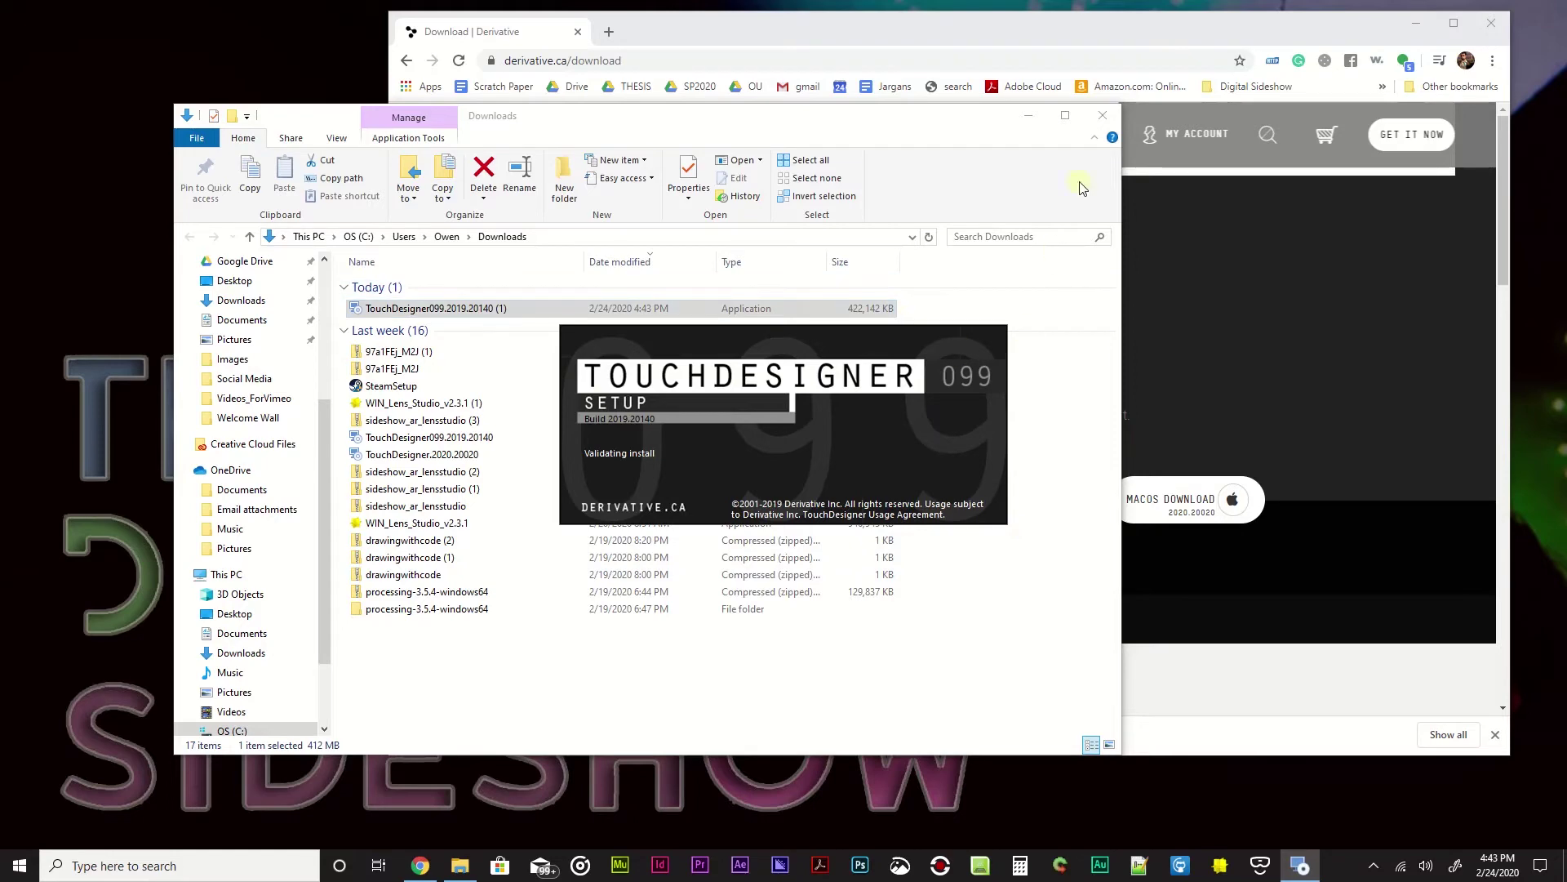
left_click(1103, 115)
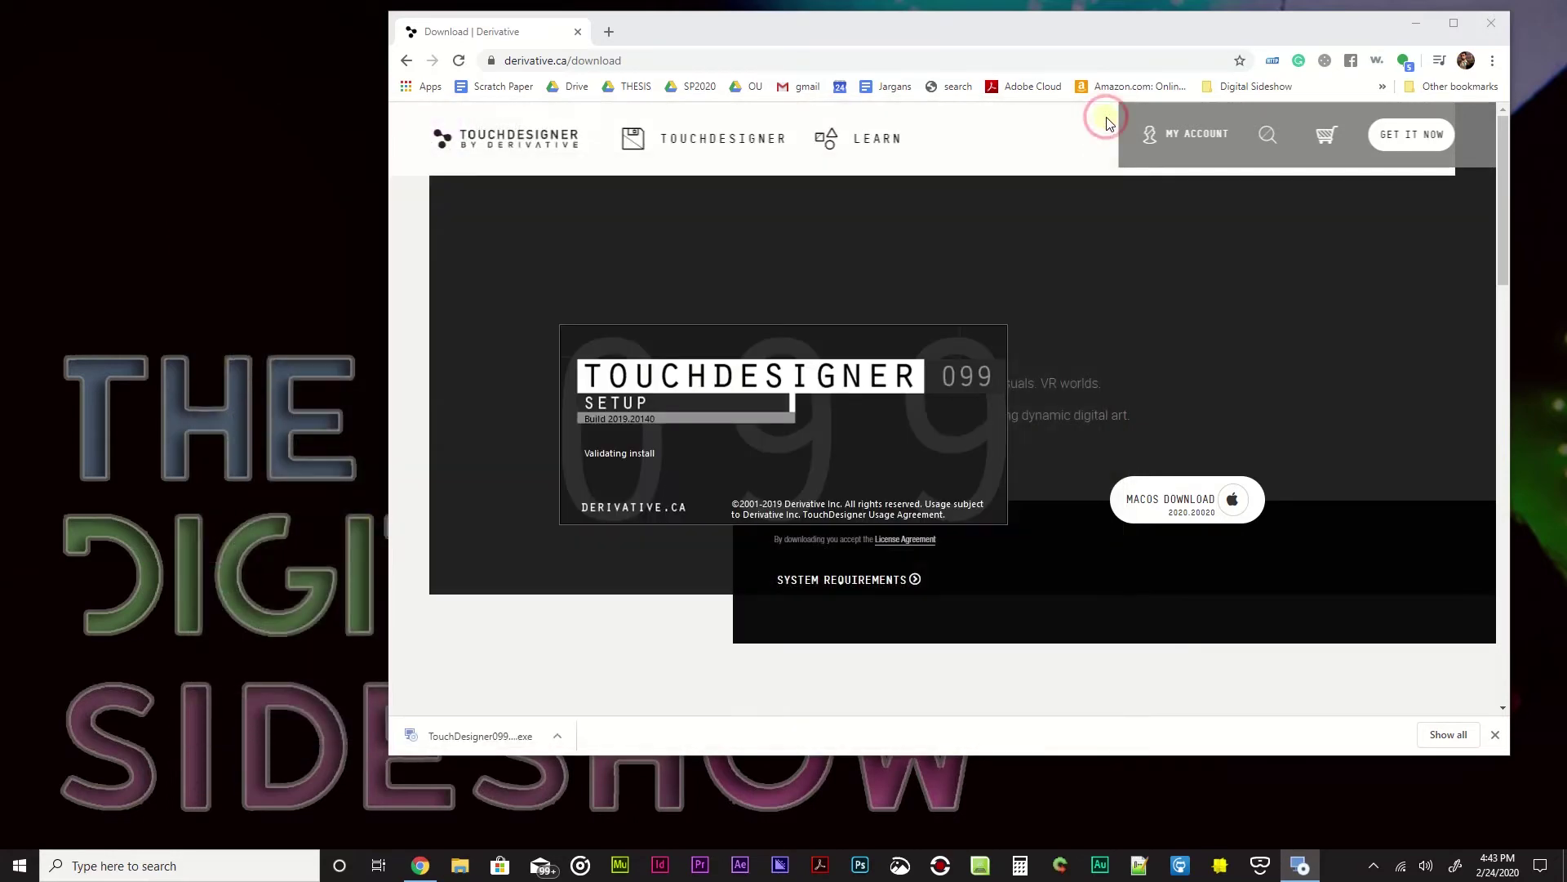
left_click(1416, 23)
- Choose custom install with TouchPlayer options, agree to the license terms, and continue
left_click_drag(774, 341, 980, 397)
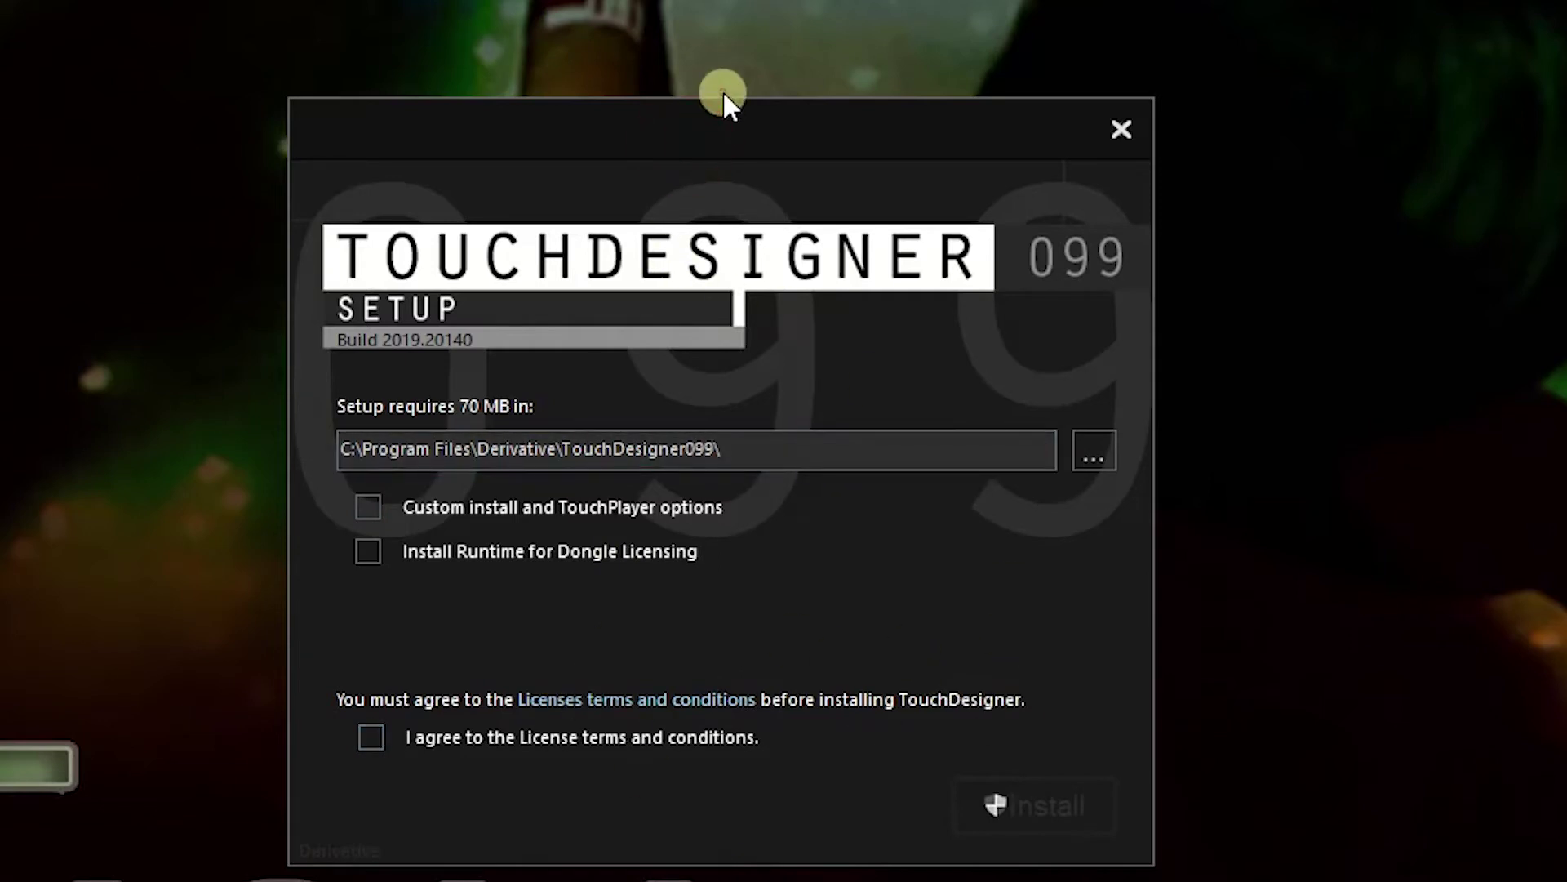
left_click_drag(713, 110, 772, 47)
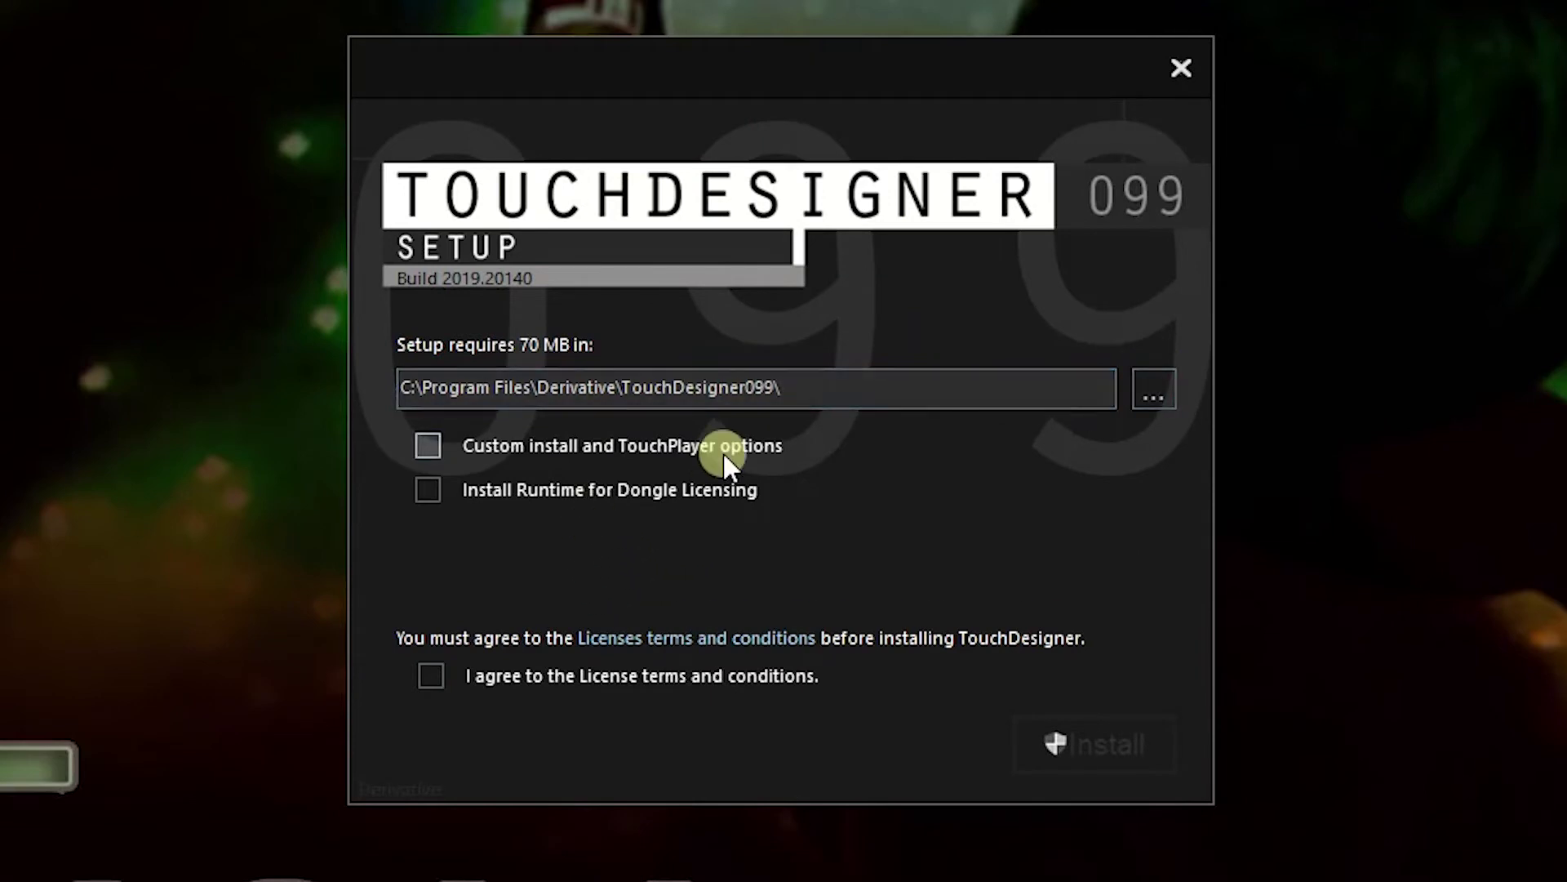
left_click(431, 446)
left_click(431, 674)
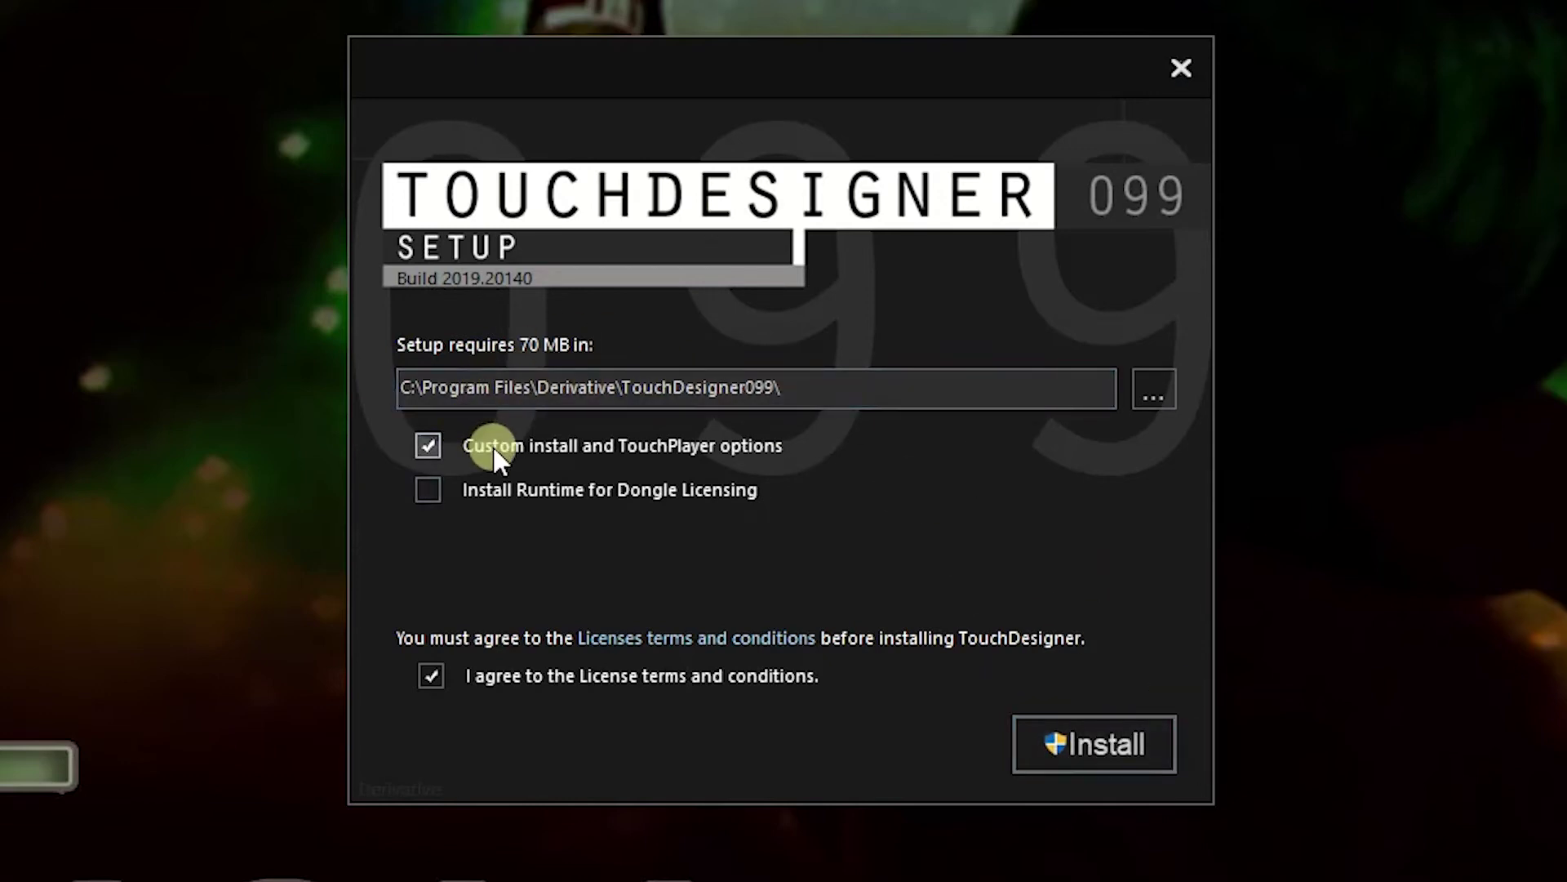
left_click(1120, 747)
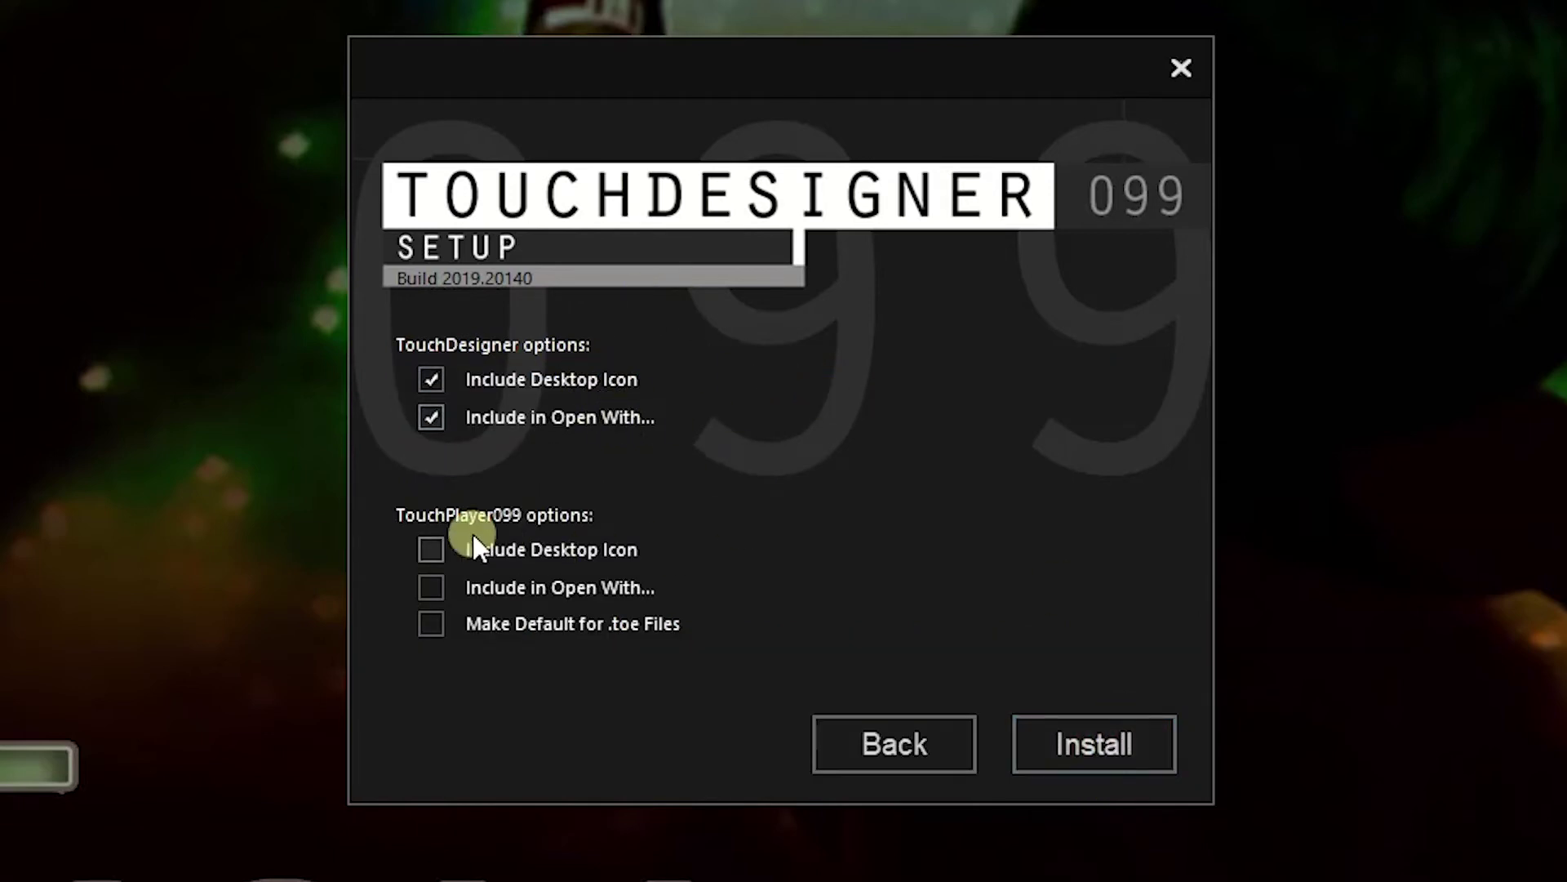
- Enable TouchPlayer099's desktop icon and Open With entry, then start the installation
left_click(429, 550)
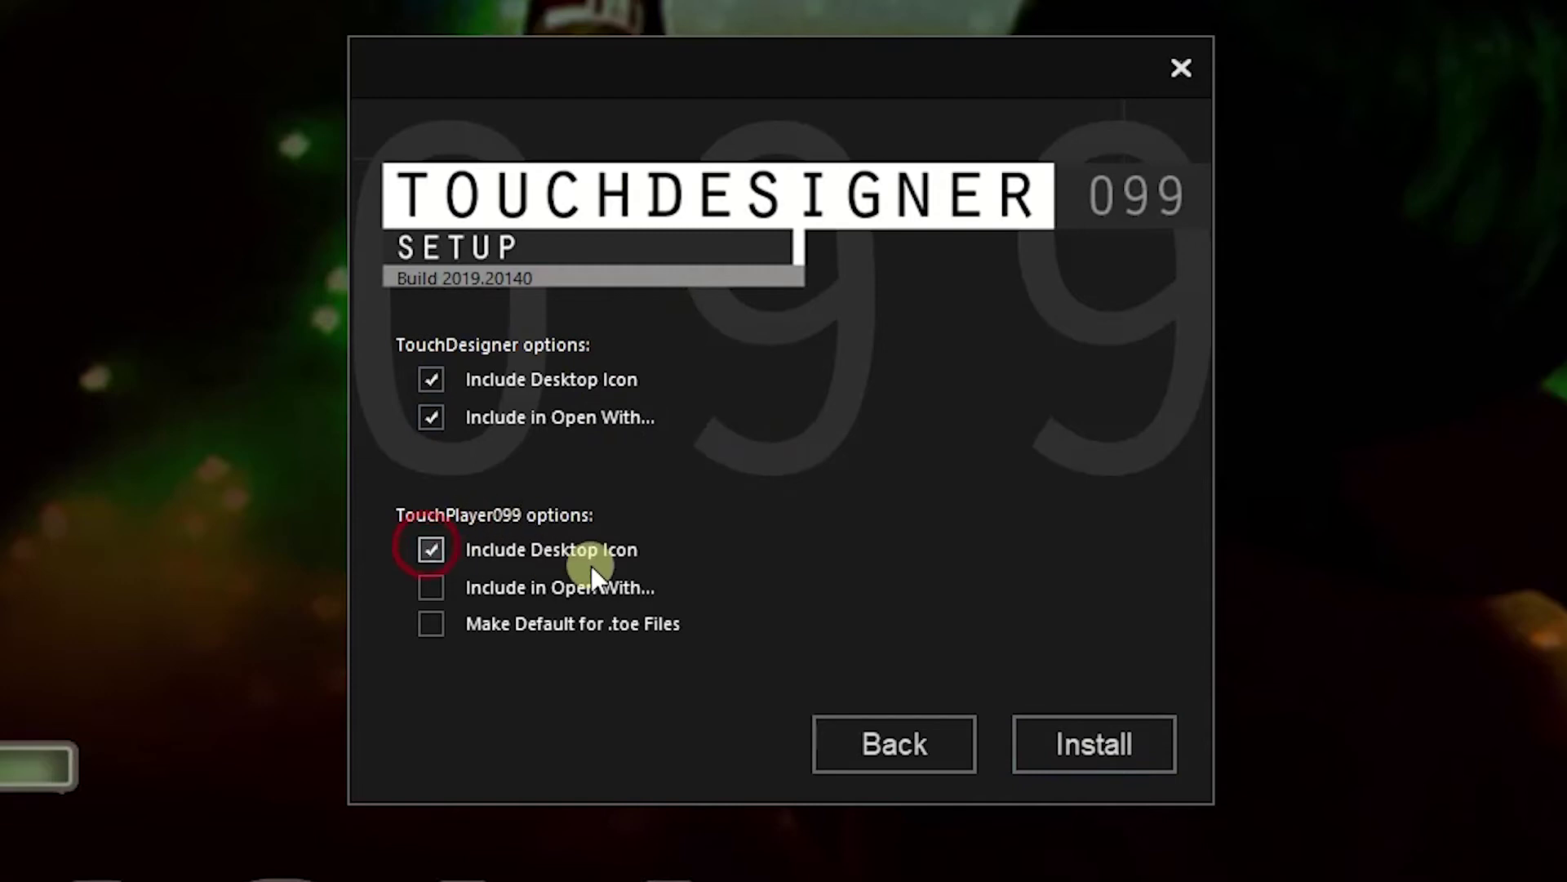
left_click(431, 587)
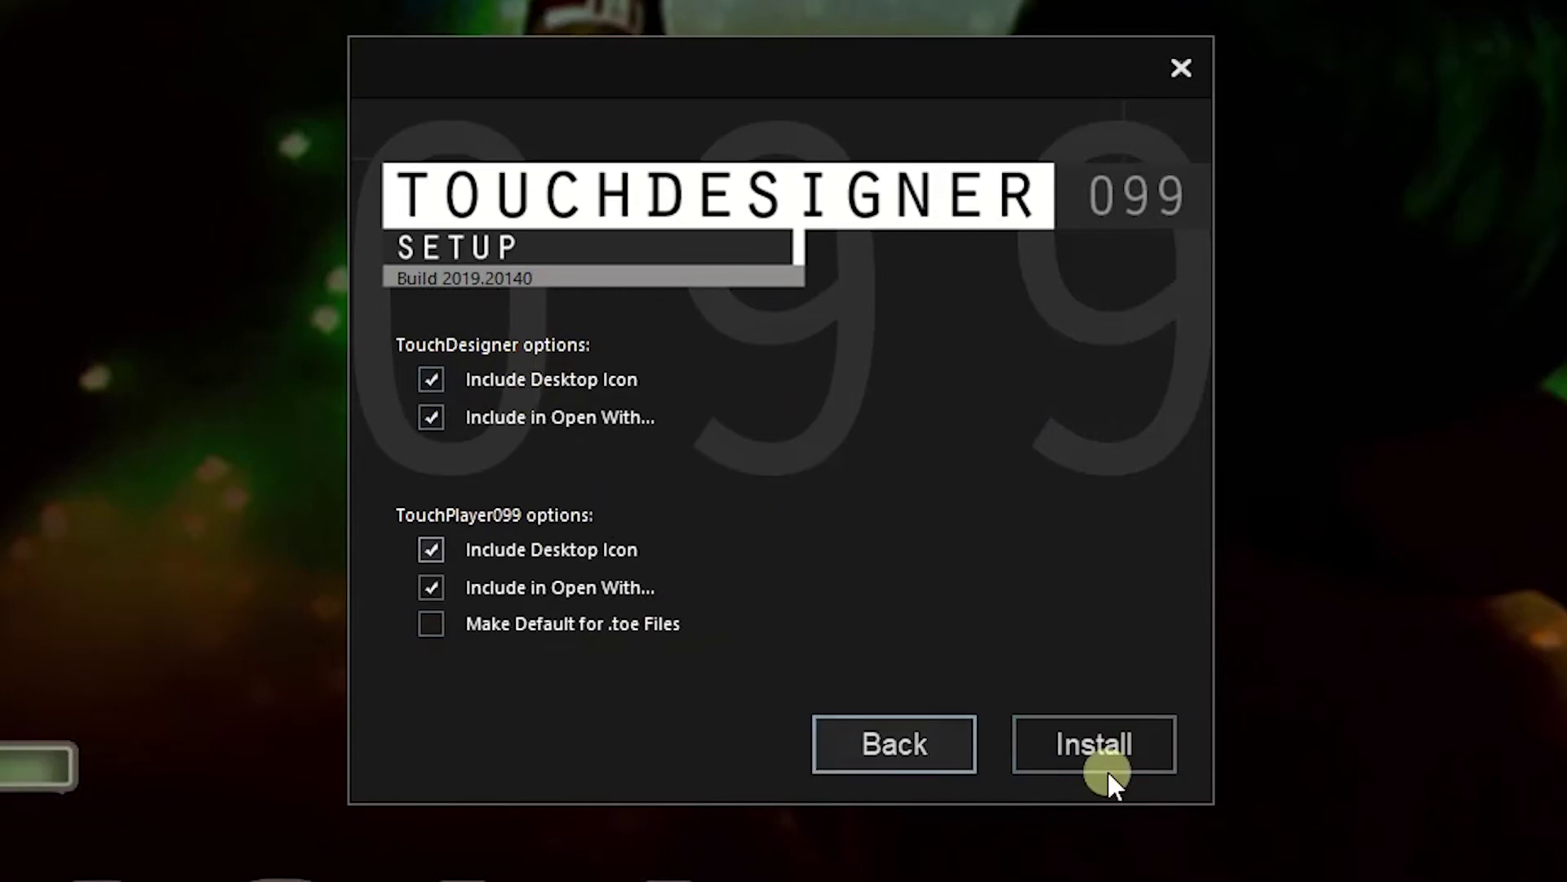
left_click(1120, 739)
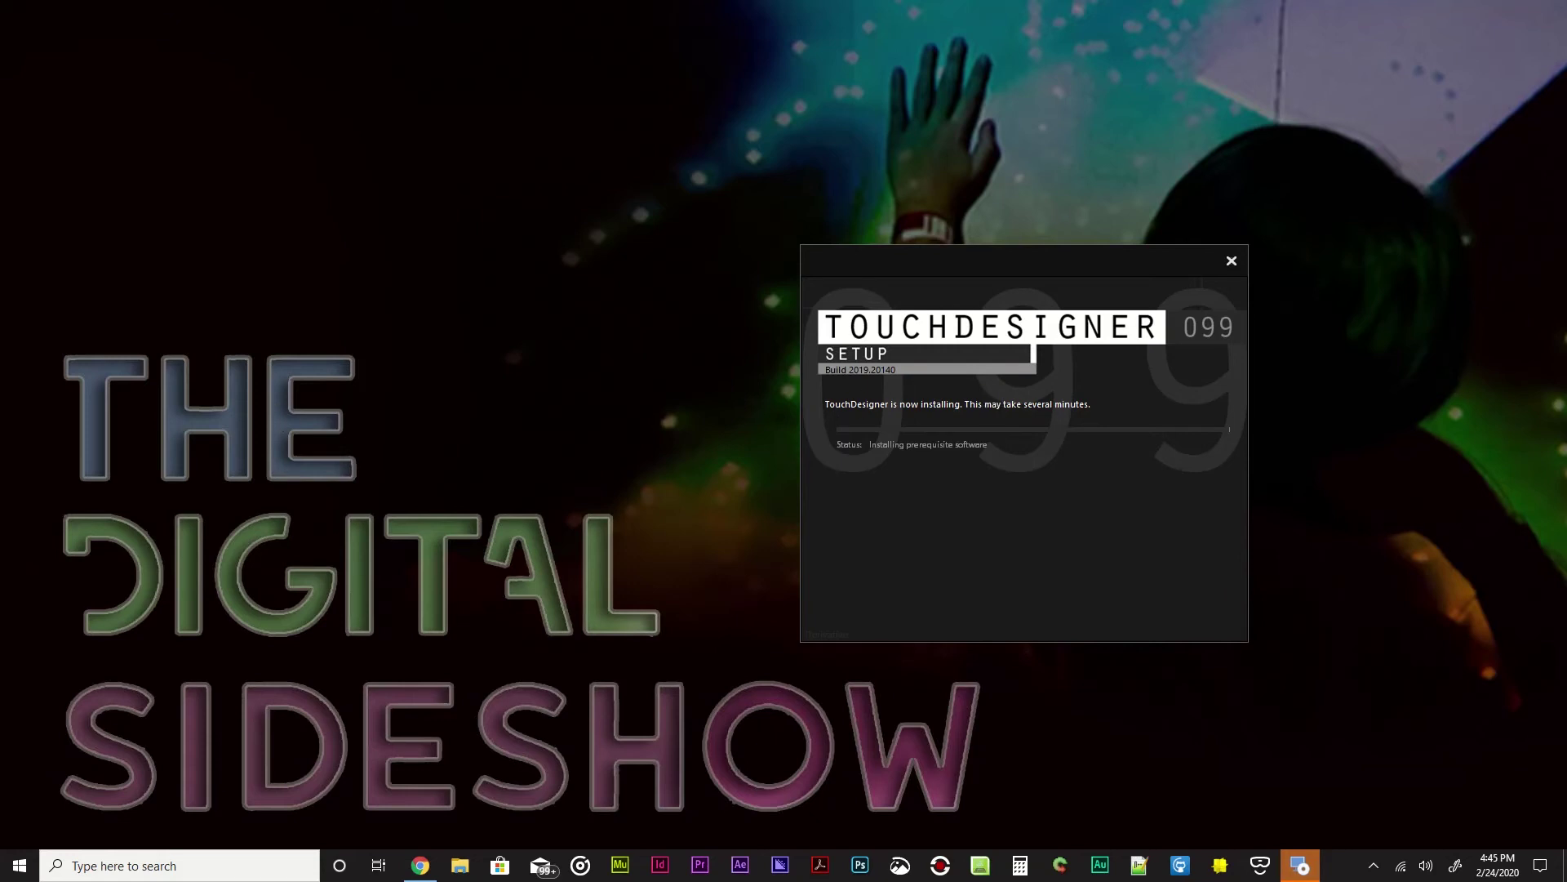
- Center the permission prompt and allow the TouchDesigner installer to make changes
left_click_drag(67, 473, 604, 179)
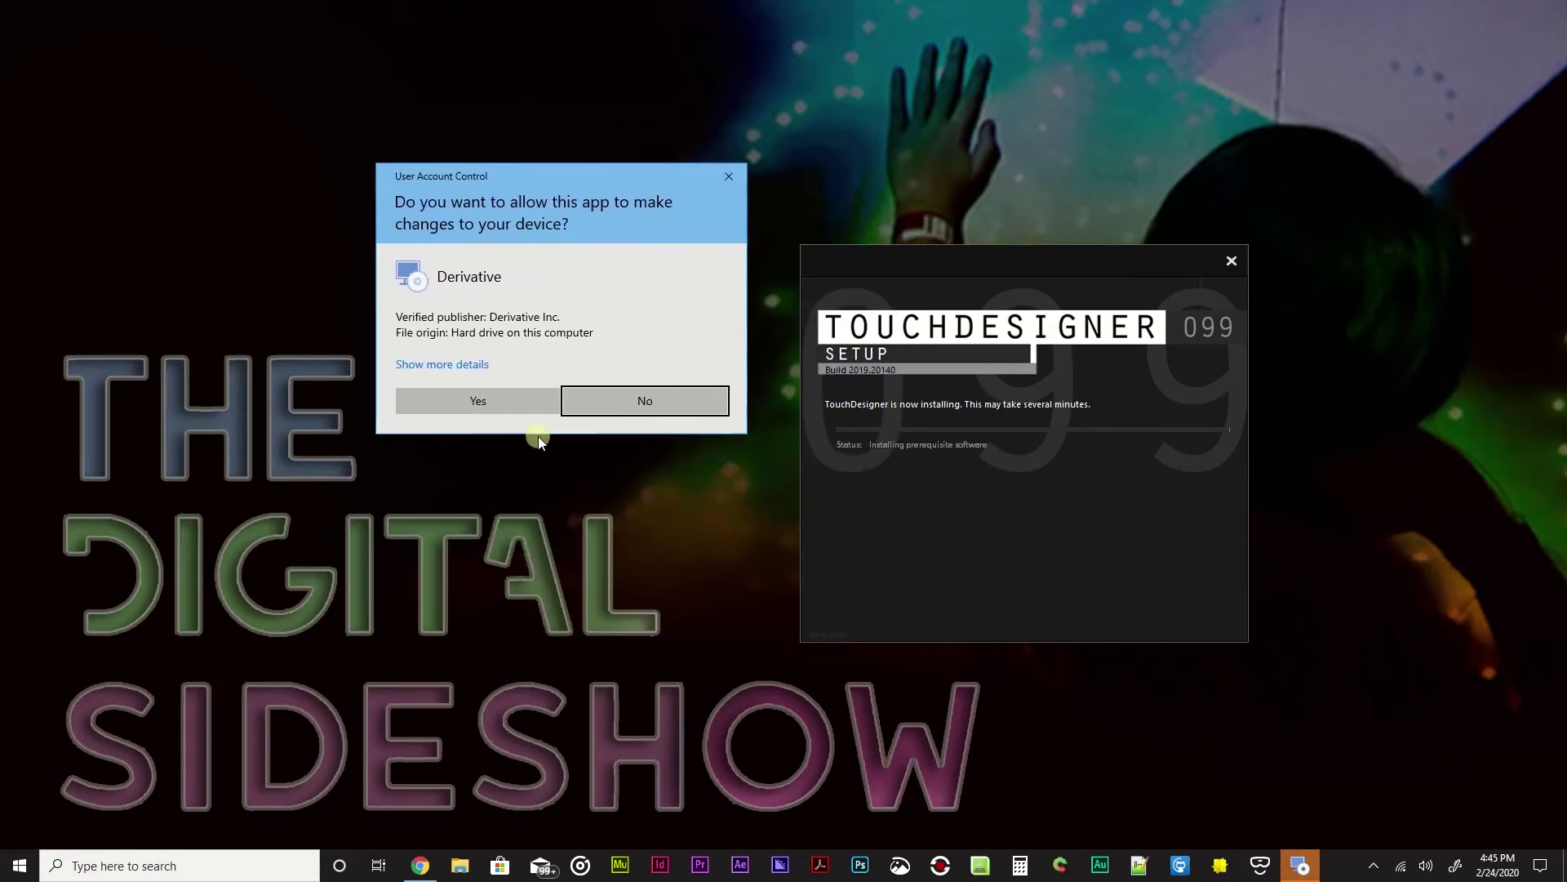
left_click(508, 399)
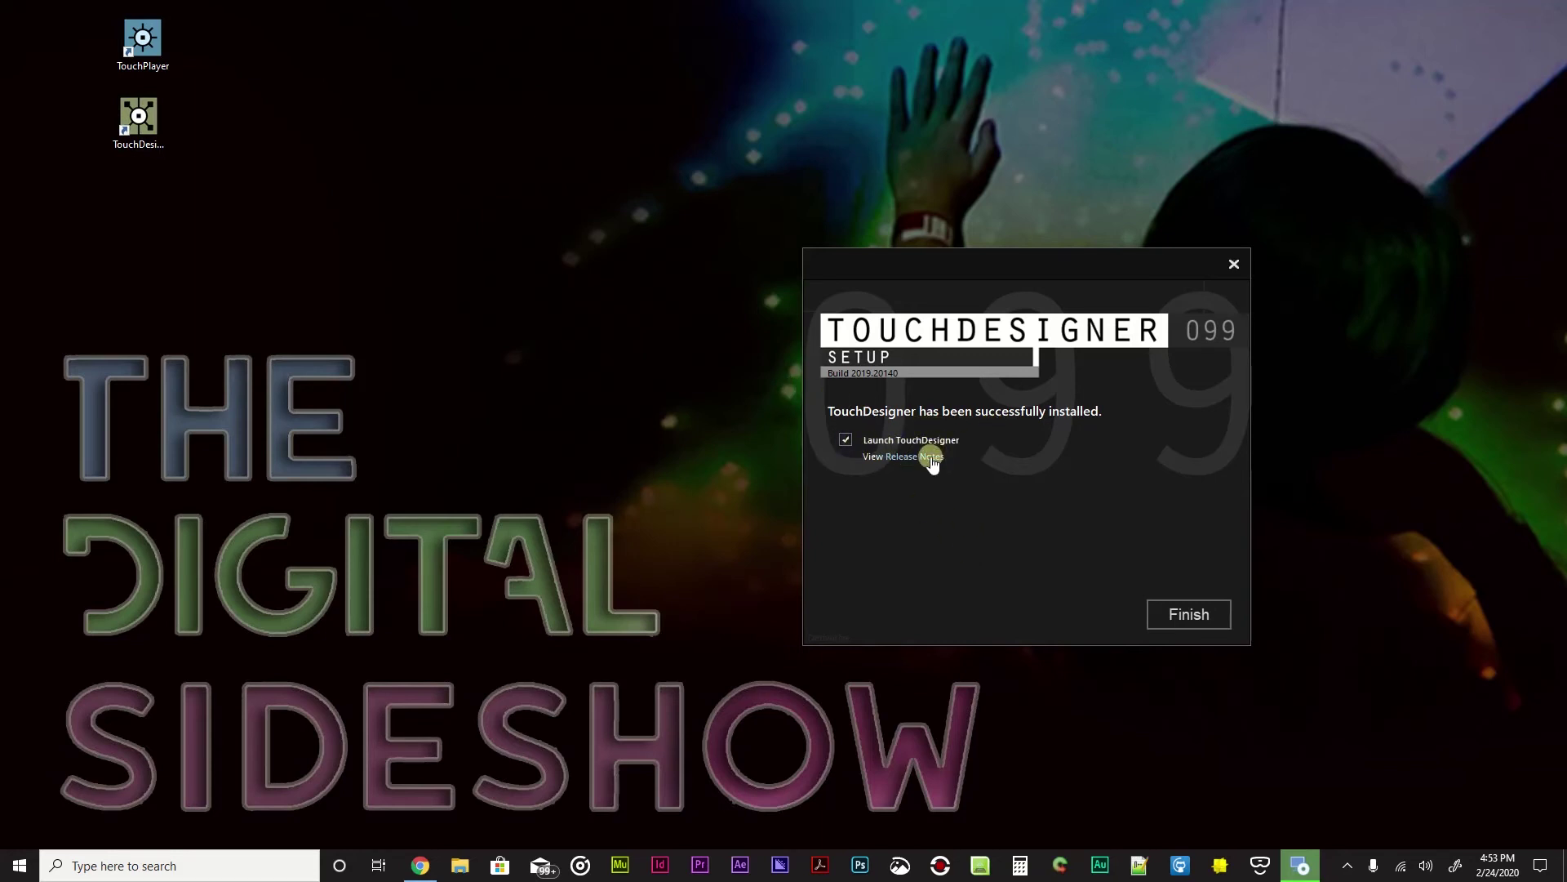
- Launch TouchDesigner, glance at the OP Create dialog, and look over the moviefilein1–out1 network
left_click(1208, 615)
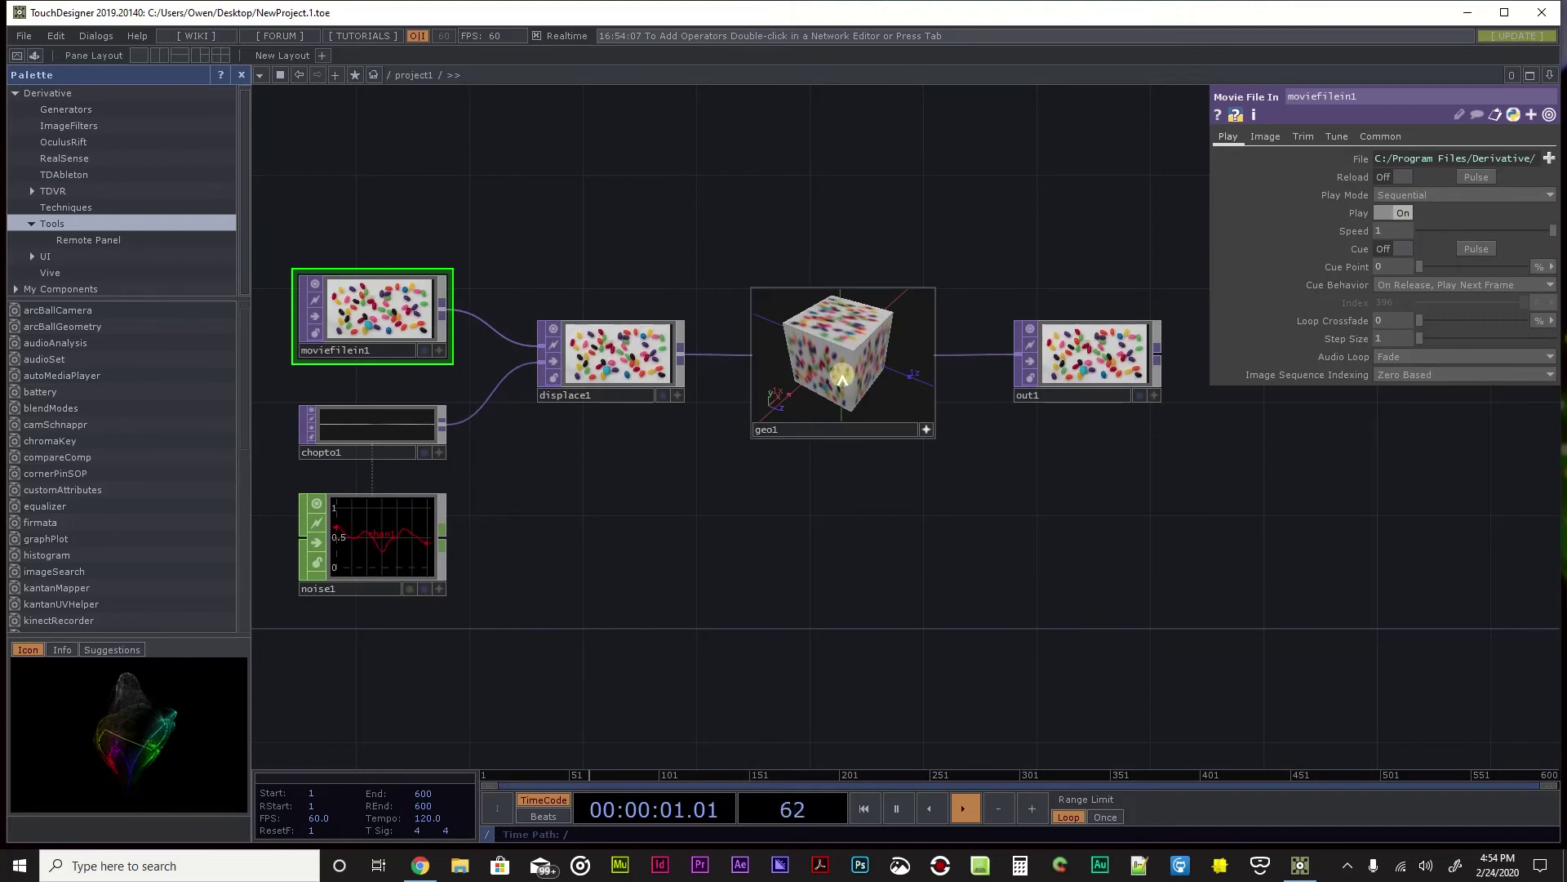
key("Tab")
left_click(1213, 334)
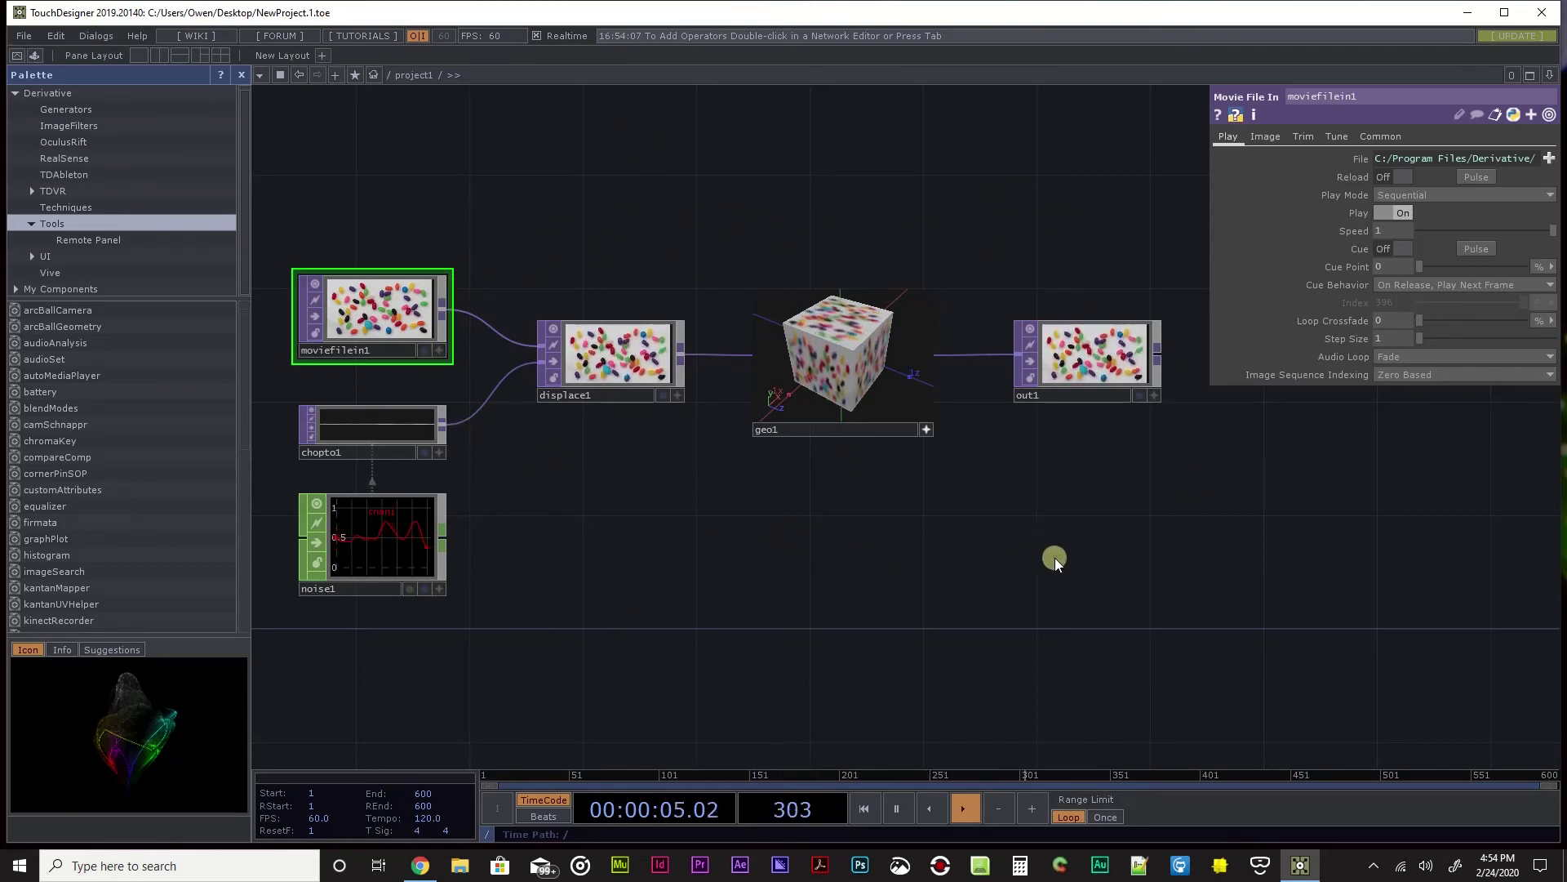
left_click_drag(1055, 557, 1050, 560)
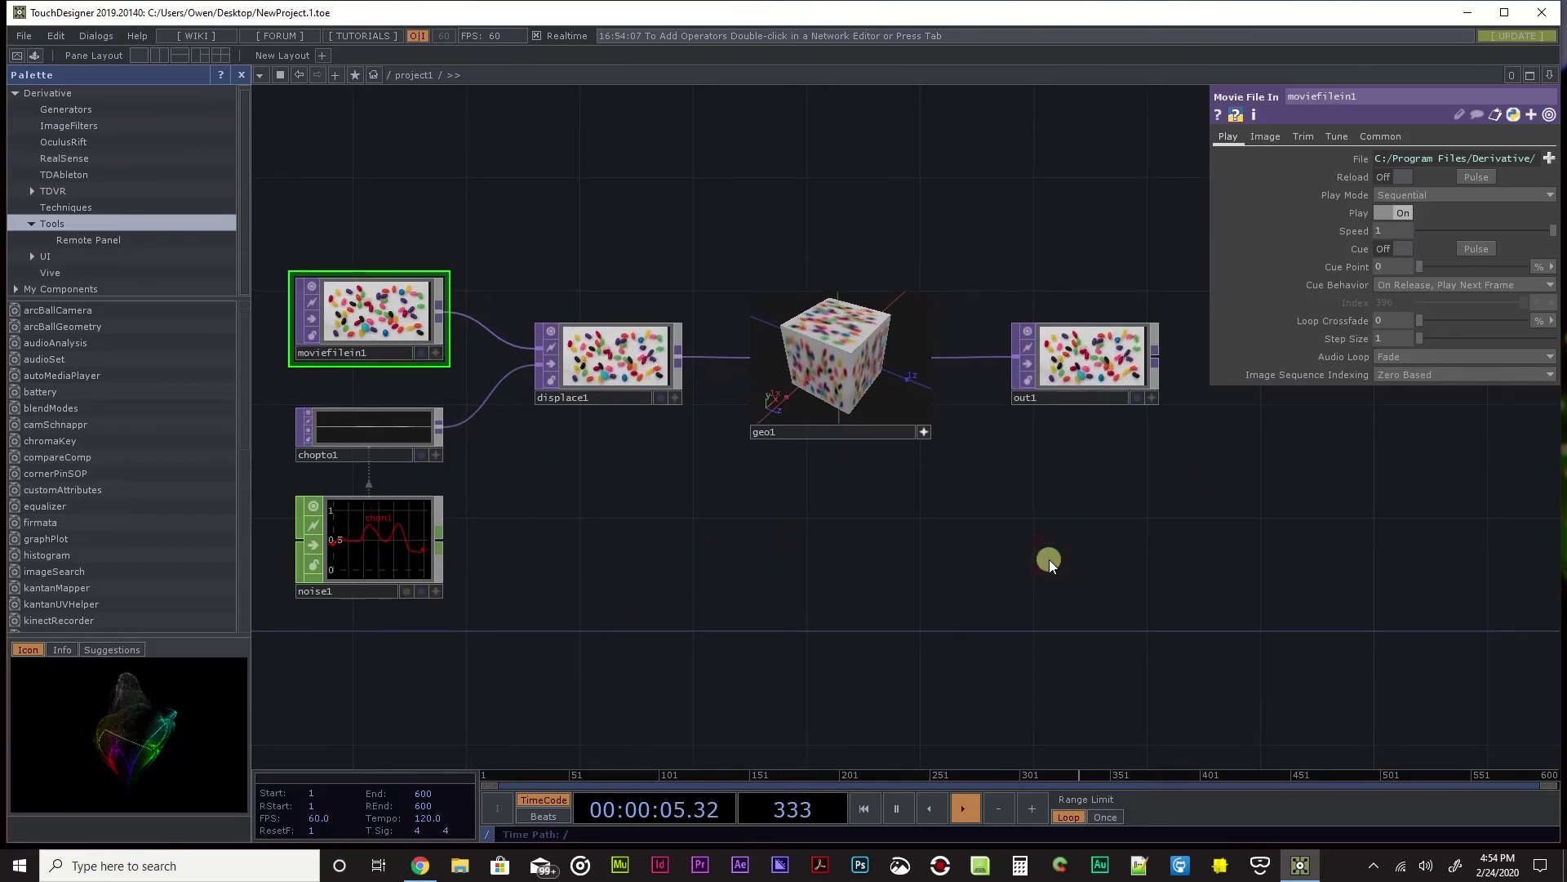
- Open Dialogs > Key Manager and sign in with the Derivative account username and password
left_click(91, 36)
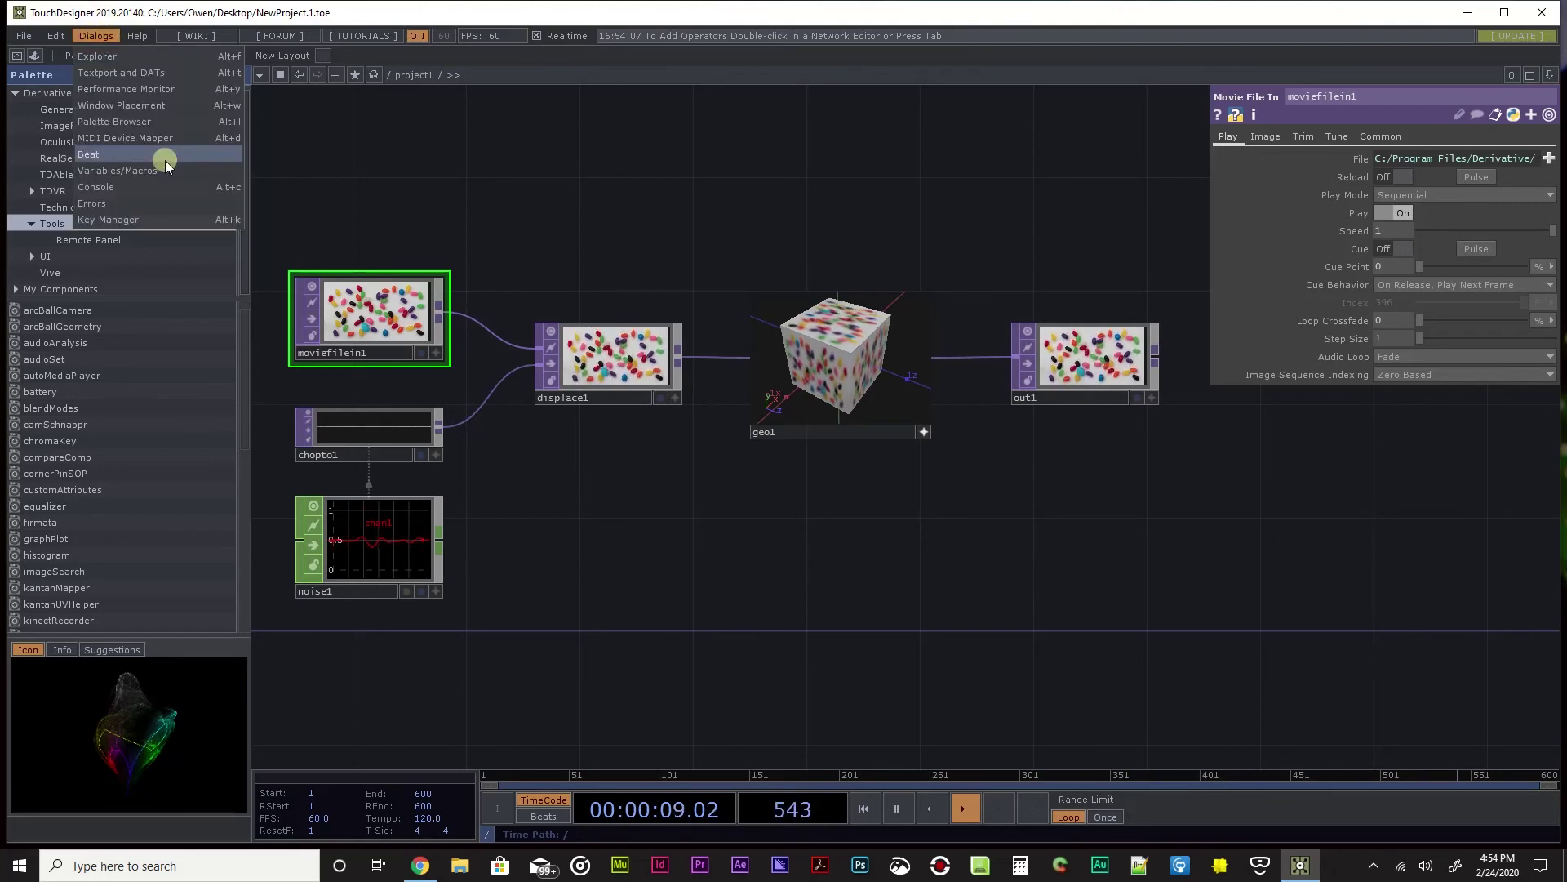
left_click(162, 218)
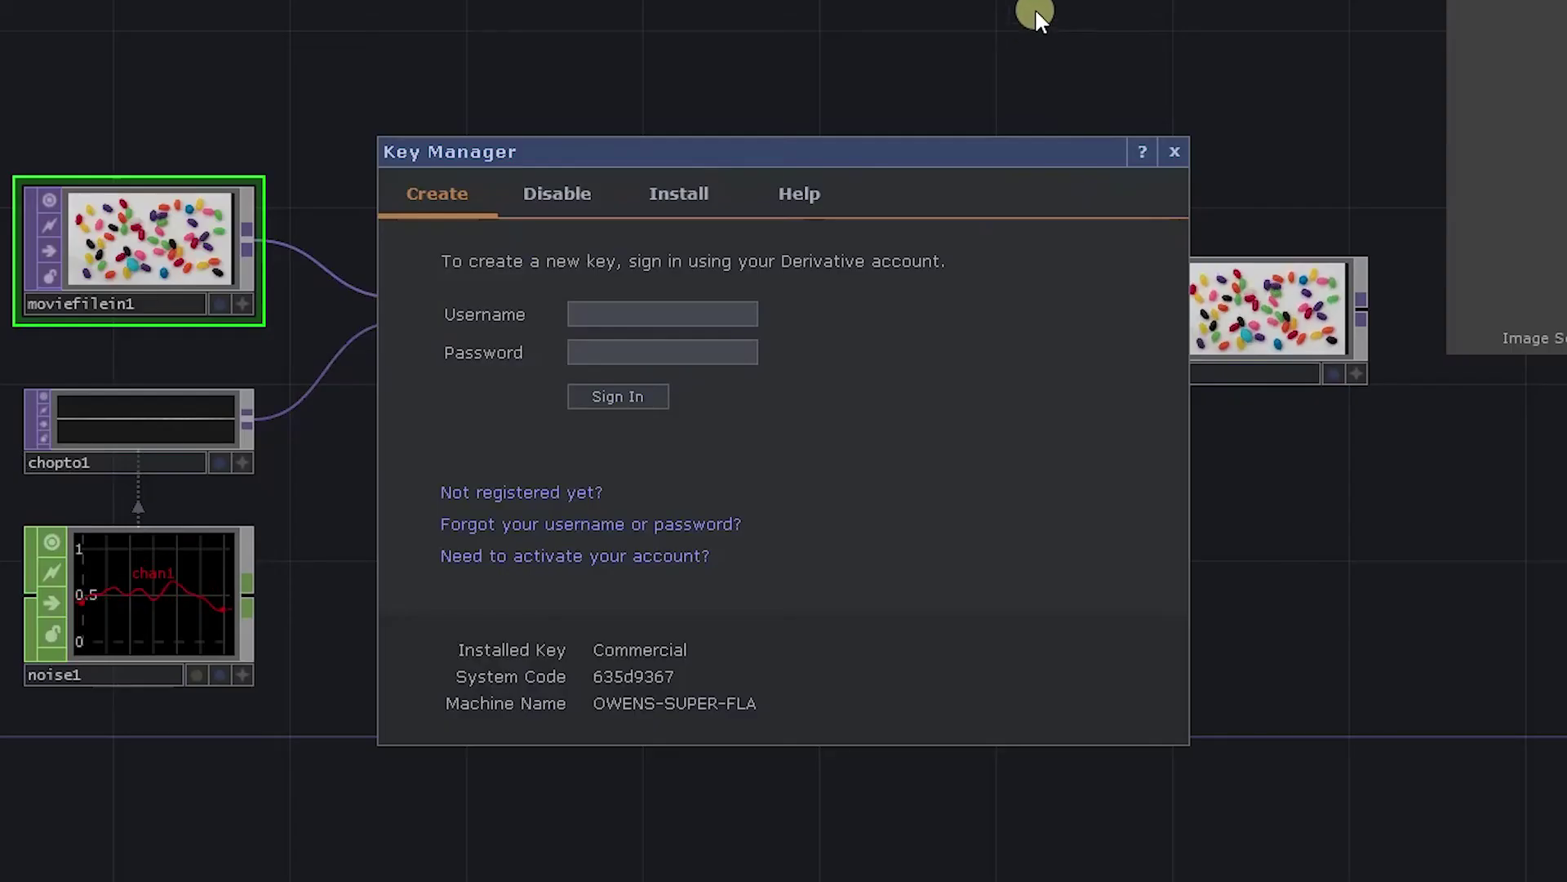
left_click(723, 315)
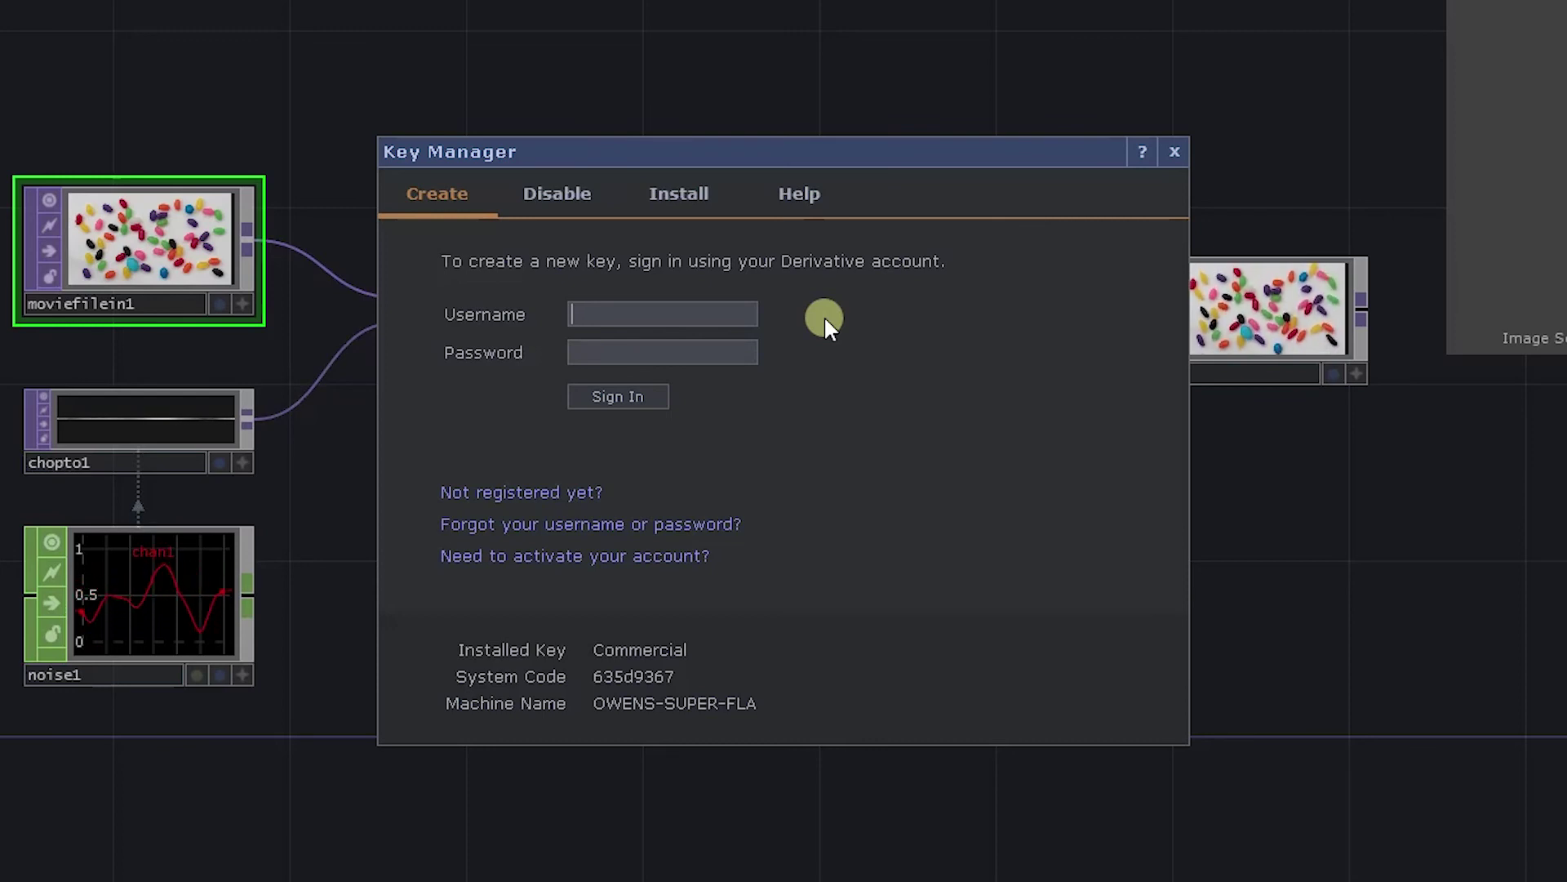
type("oblowery")
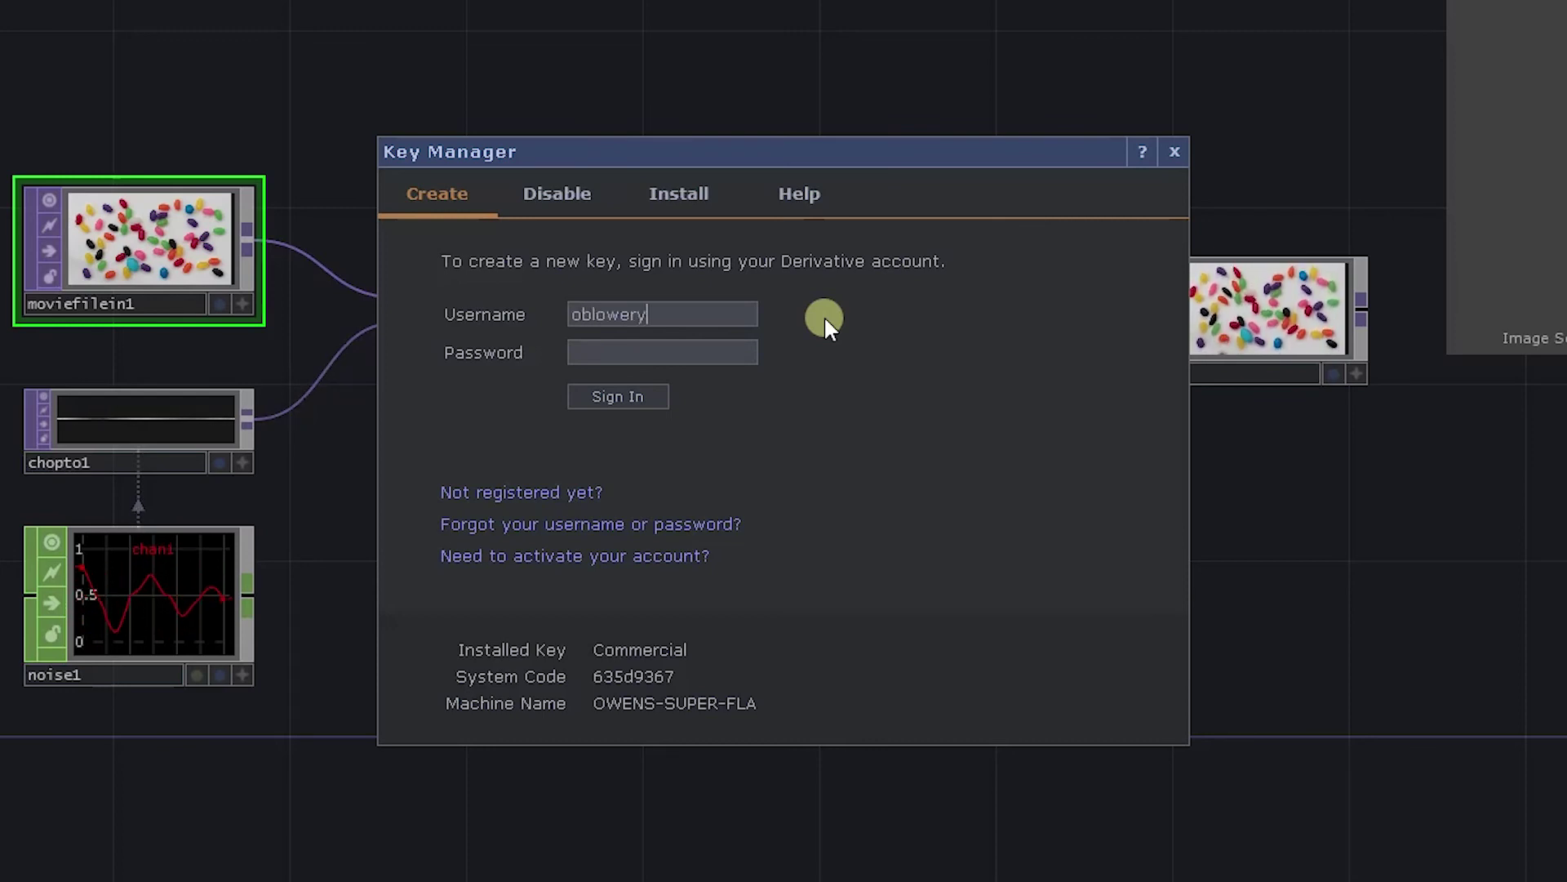
type("********")
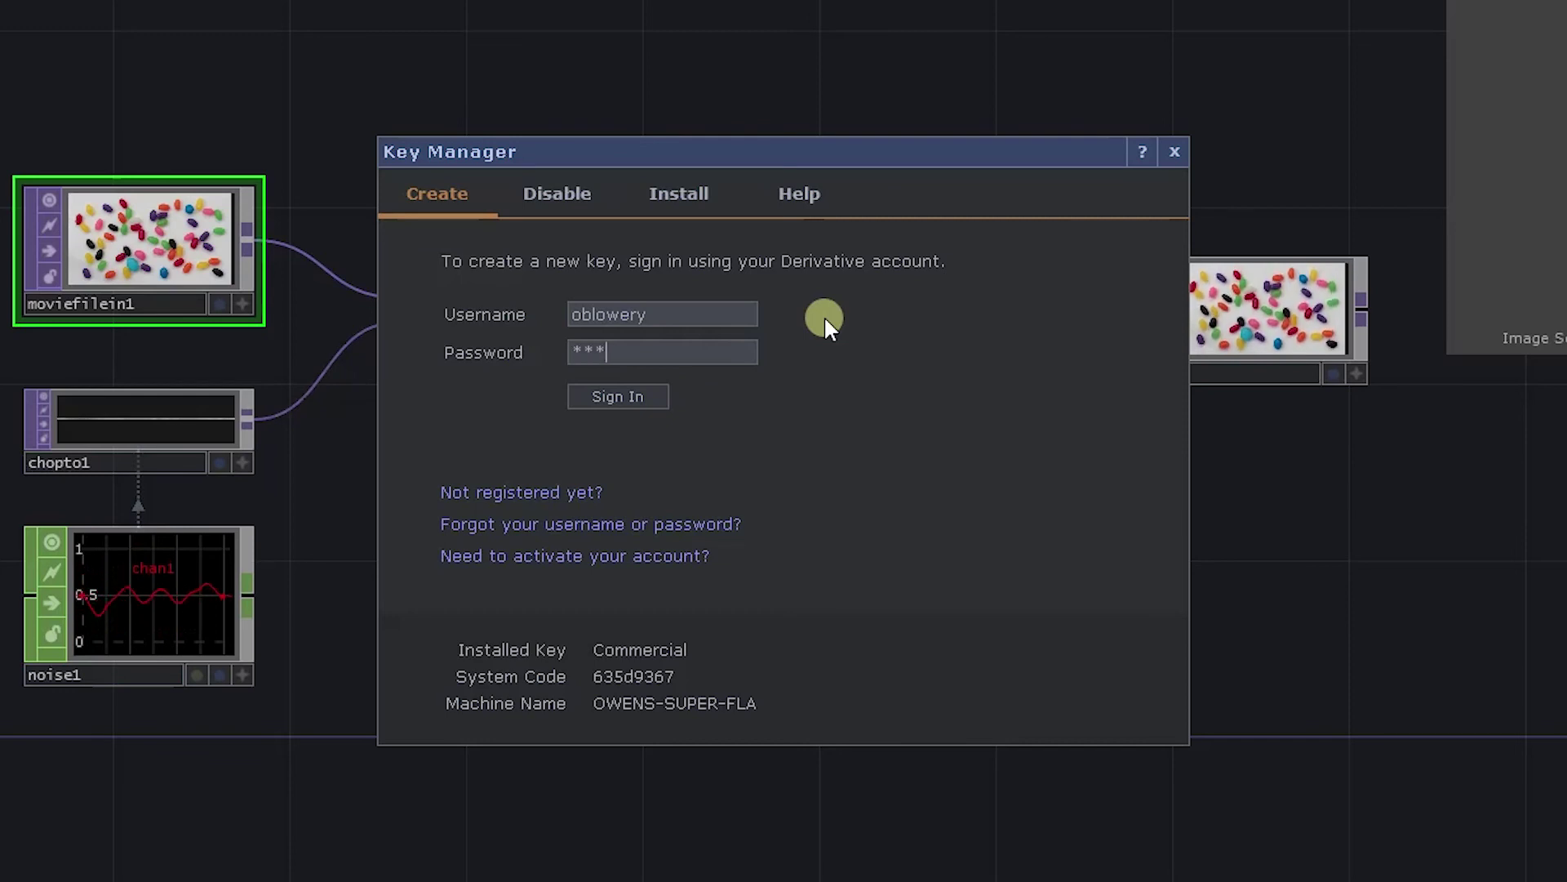
type("*")
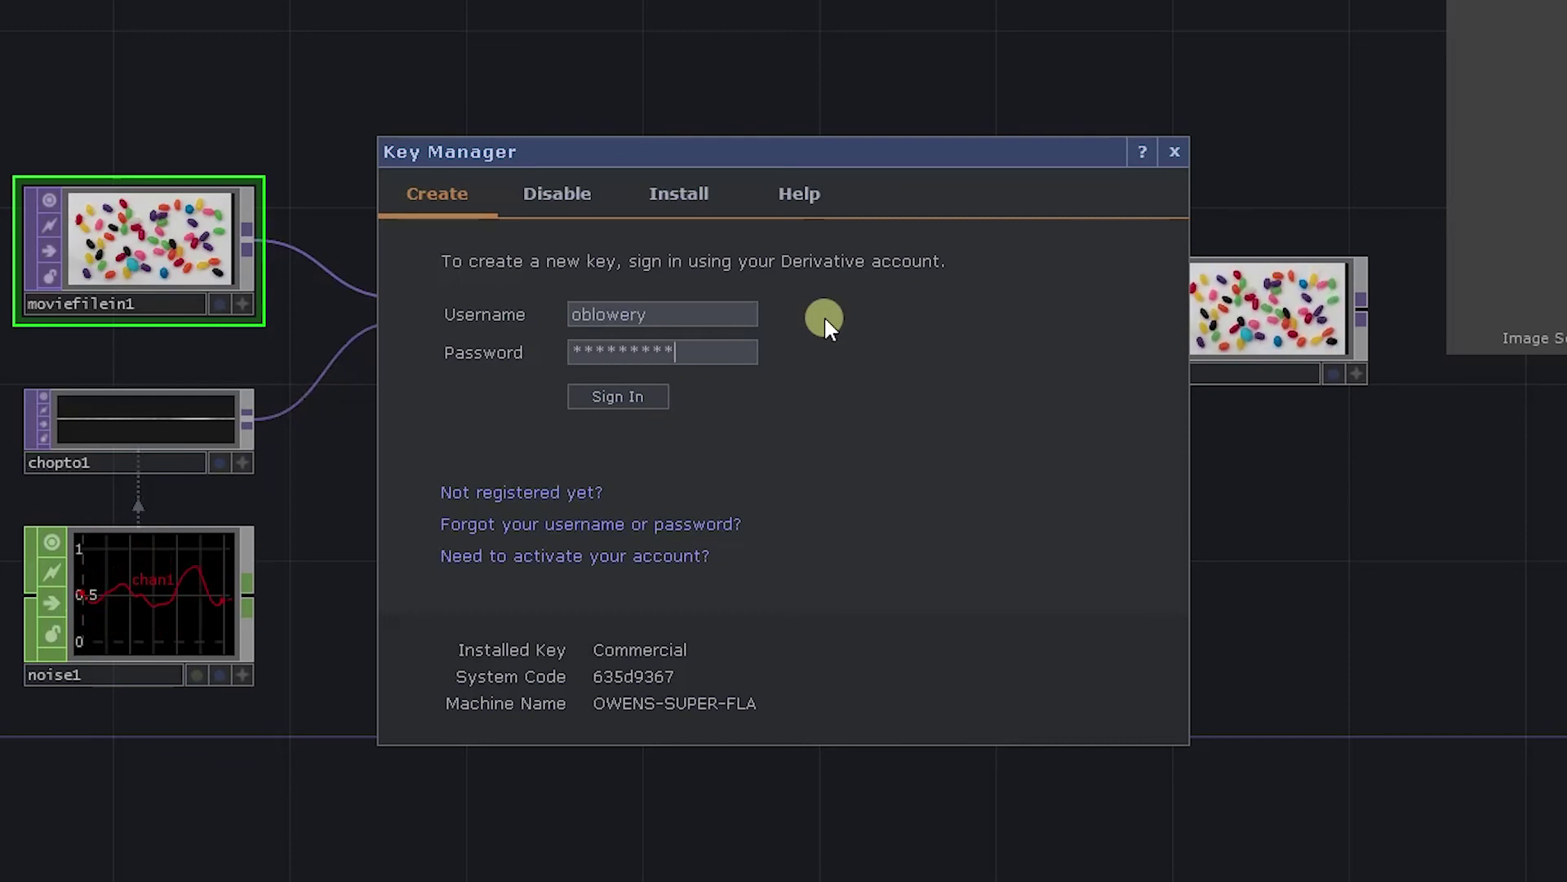
left_click(612, 395)
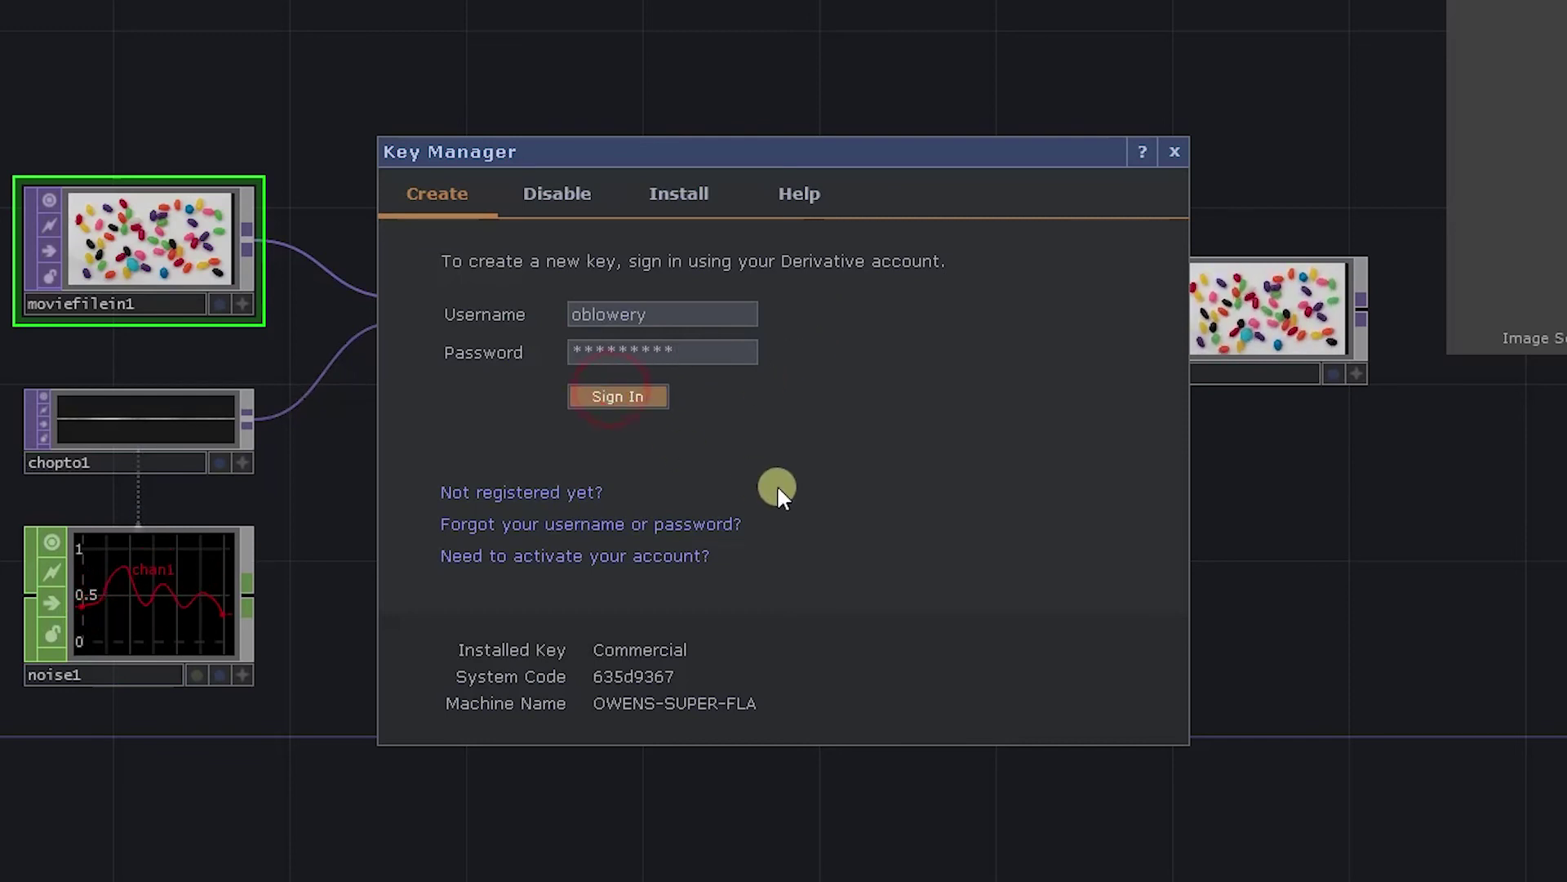
- Select the Non-Commercial license with 6 remaining and 1 year of updates
left_click(623, 331)
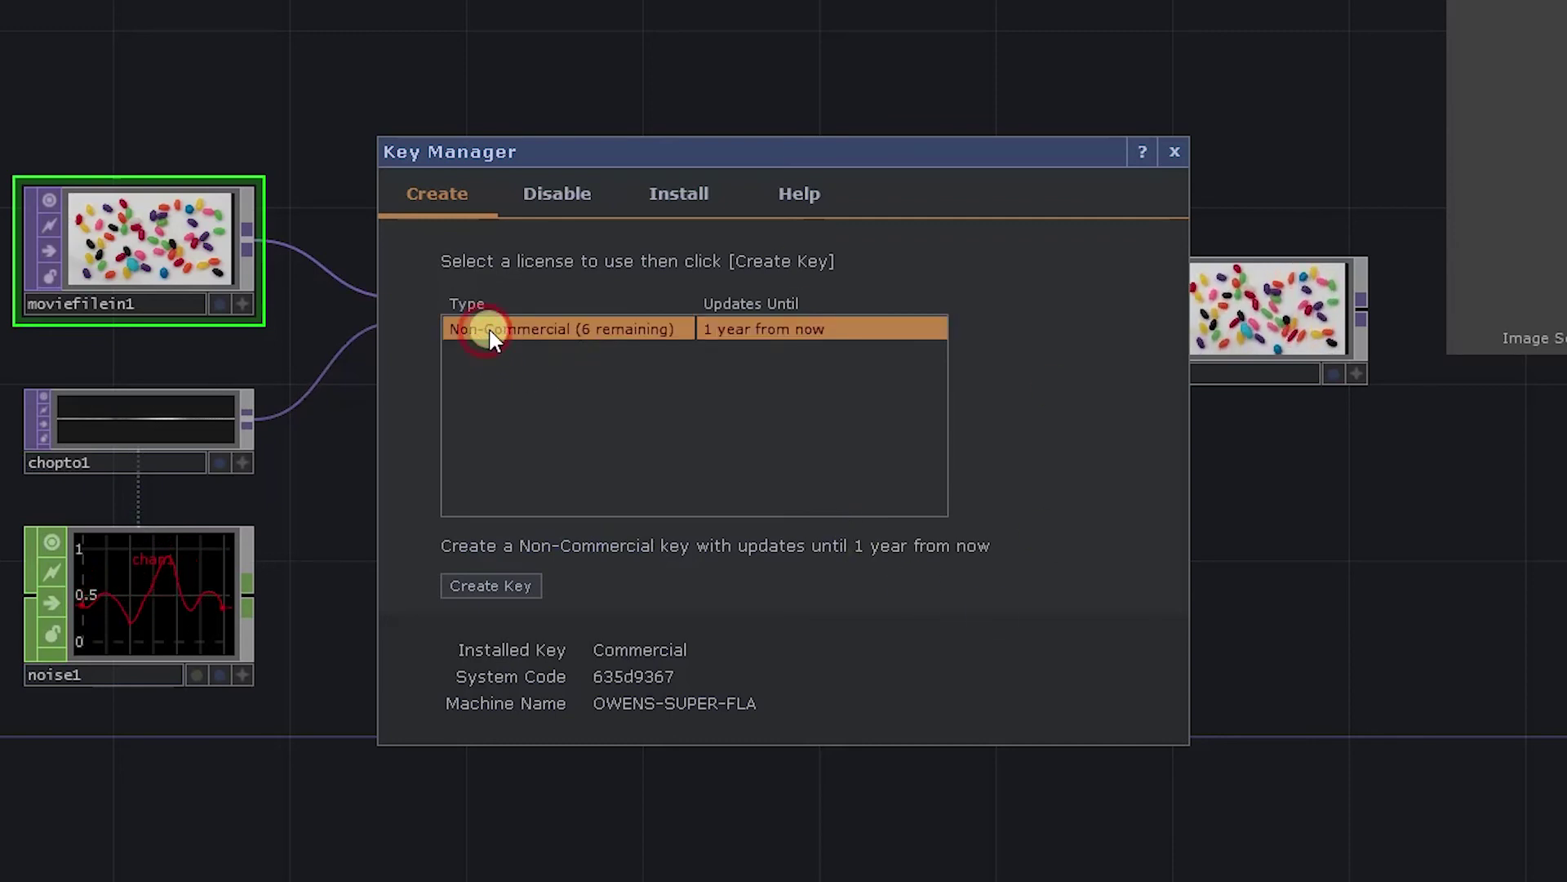
left_click(476, 333)
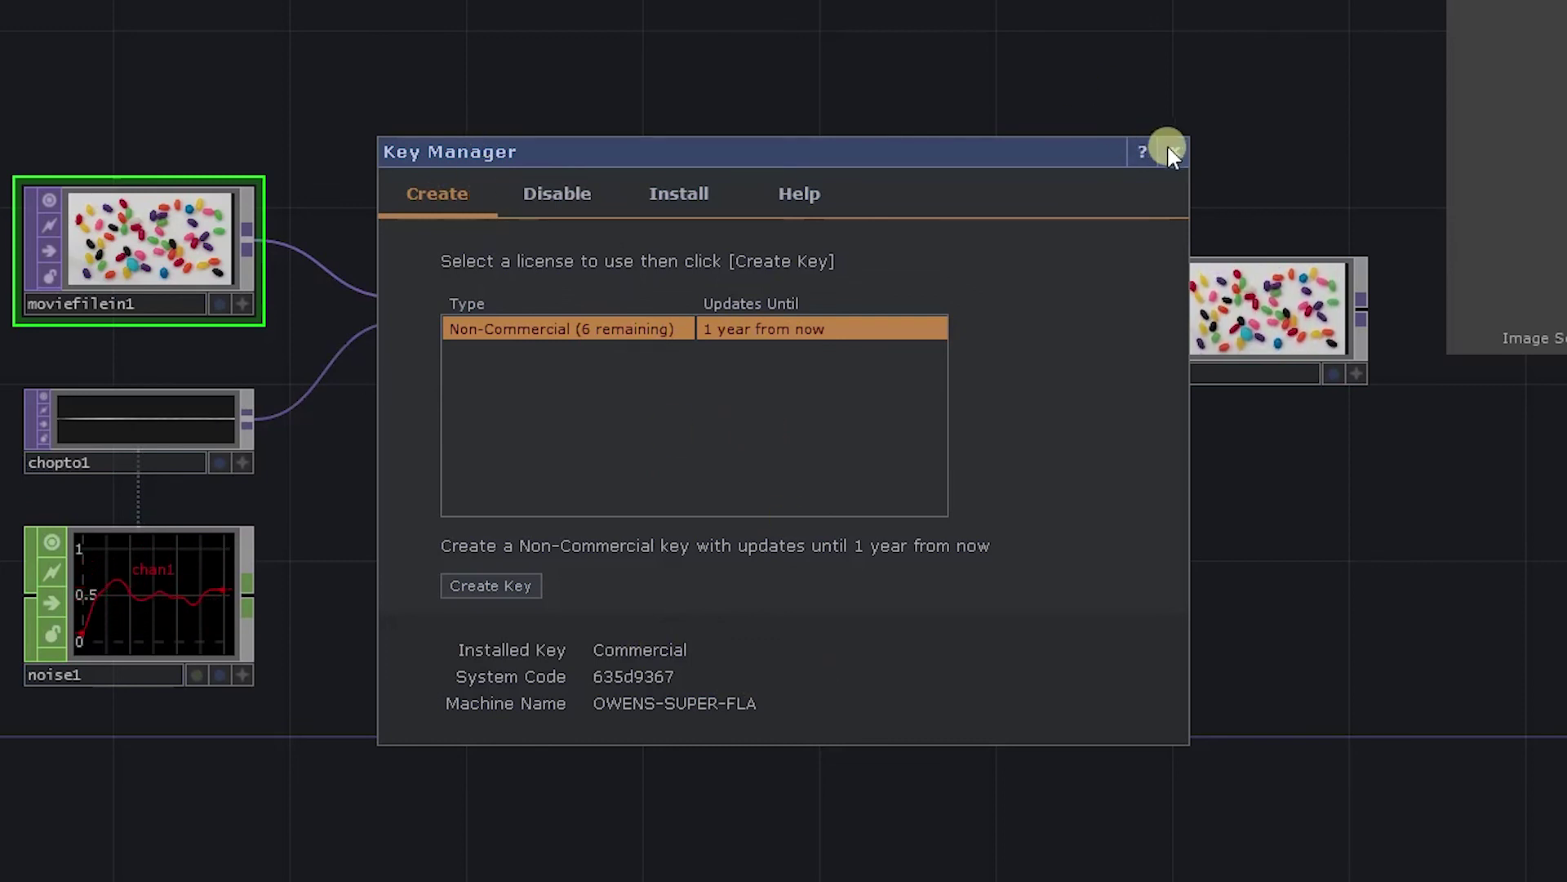
left_click(523, 583)
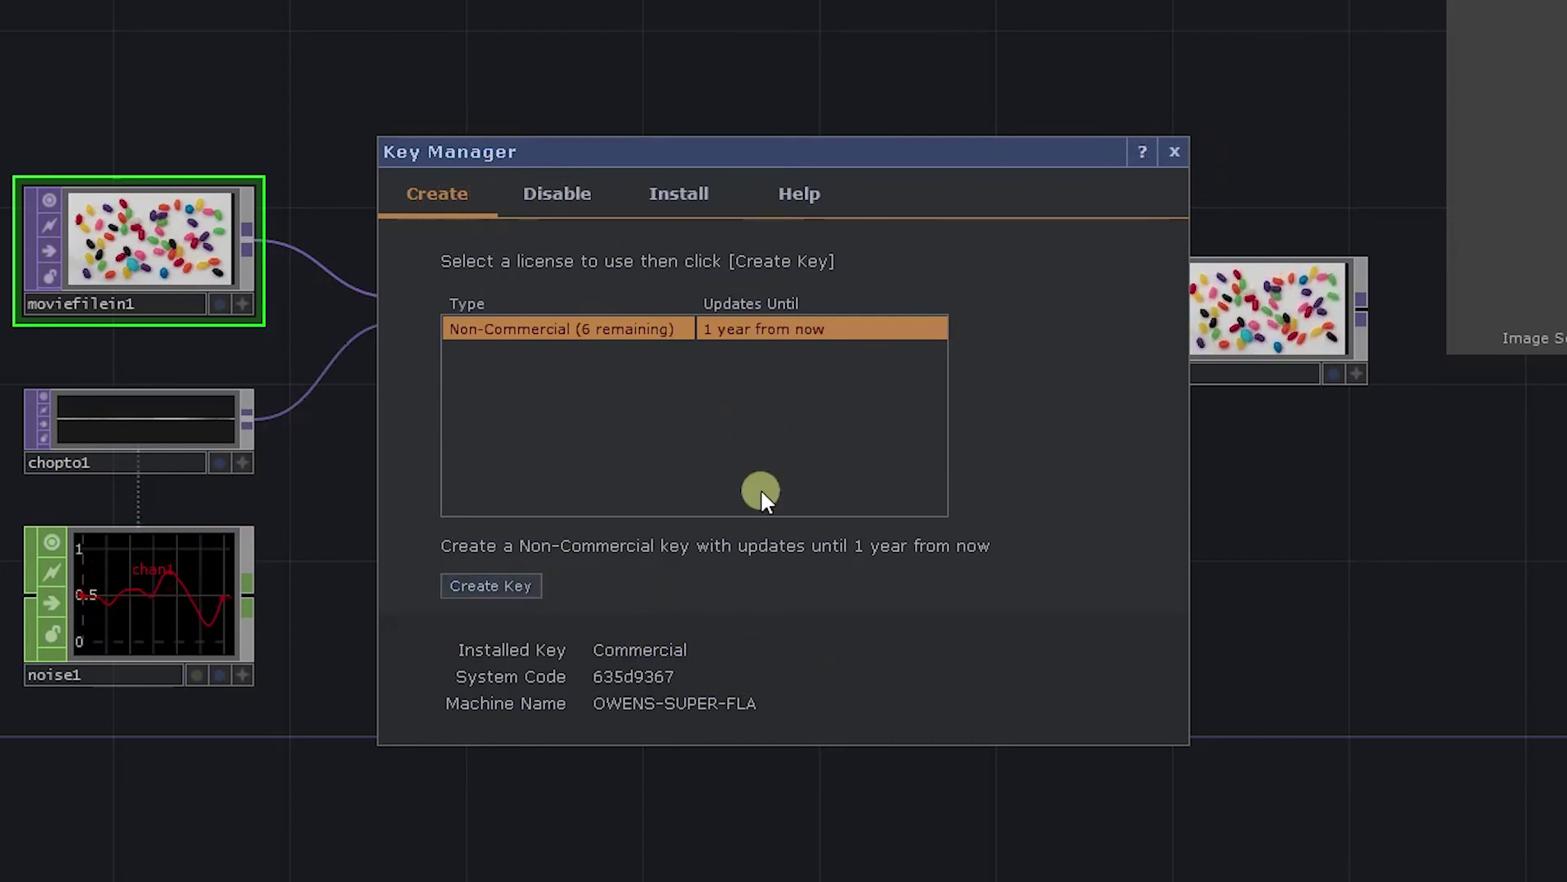
- Browse the Disable and Install tabs, sign in again on Create, and reselect Non-Commercial
left_click(559, 194)
left_click(665, 193)
left_click(438, 193)
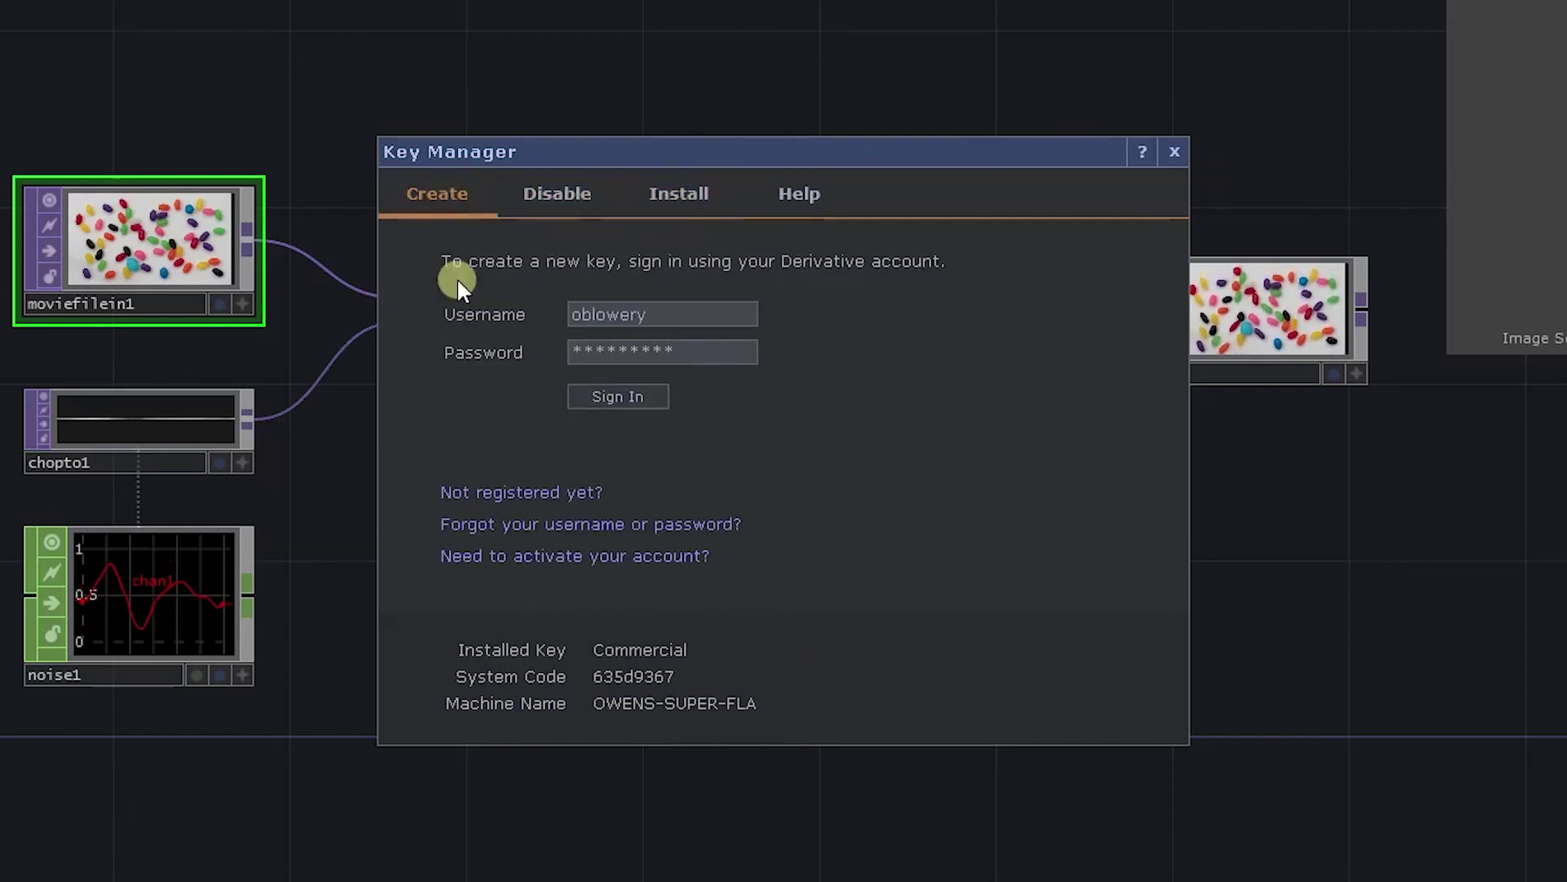
left_click(707, 354)
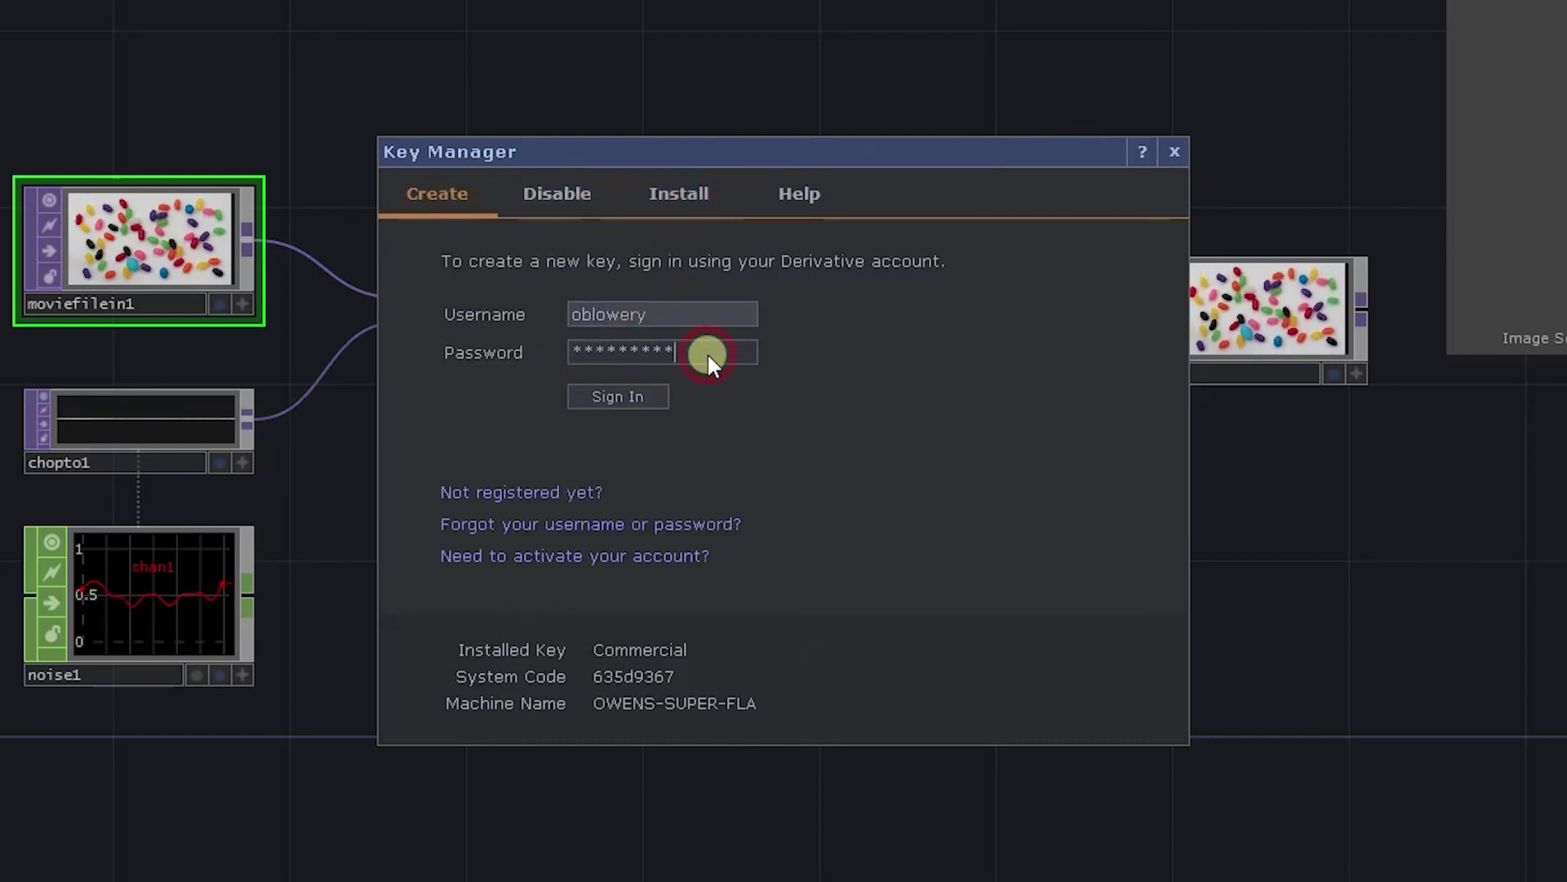
key("Return")
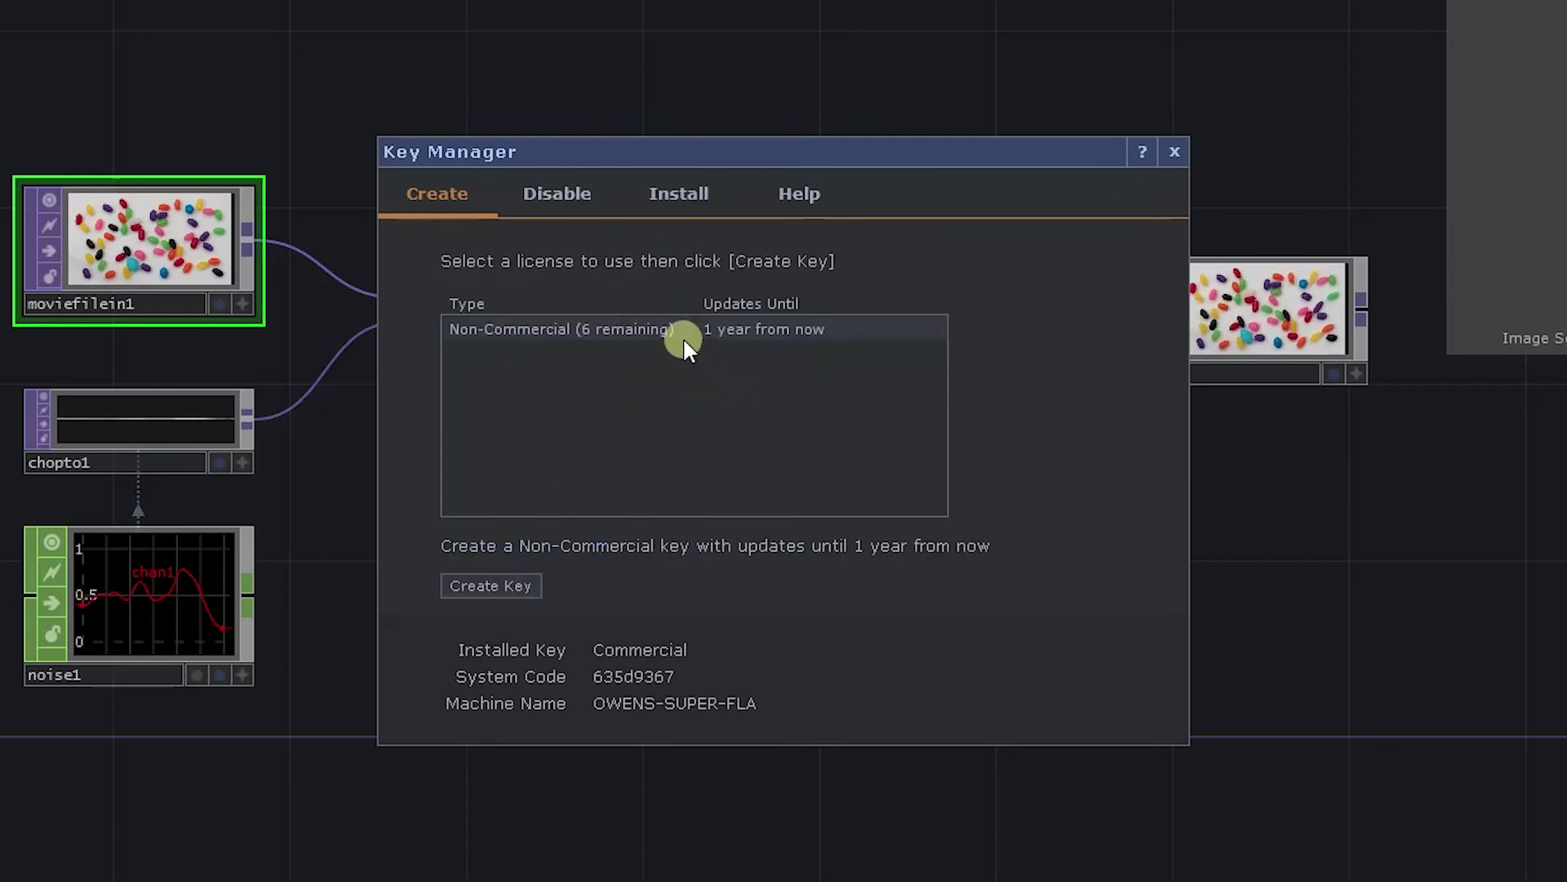
left_click(678, 335)
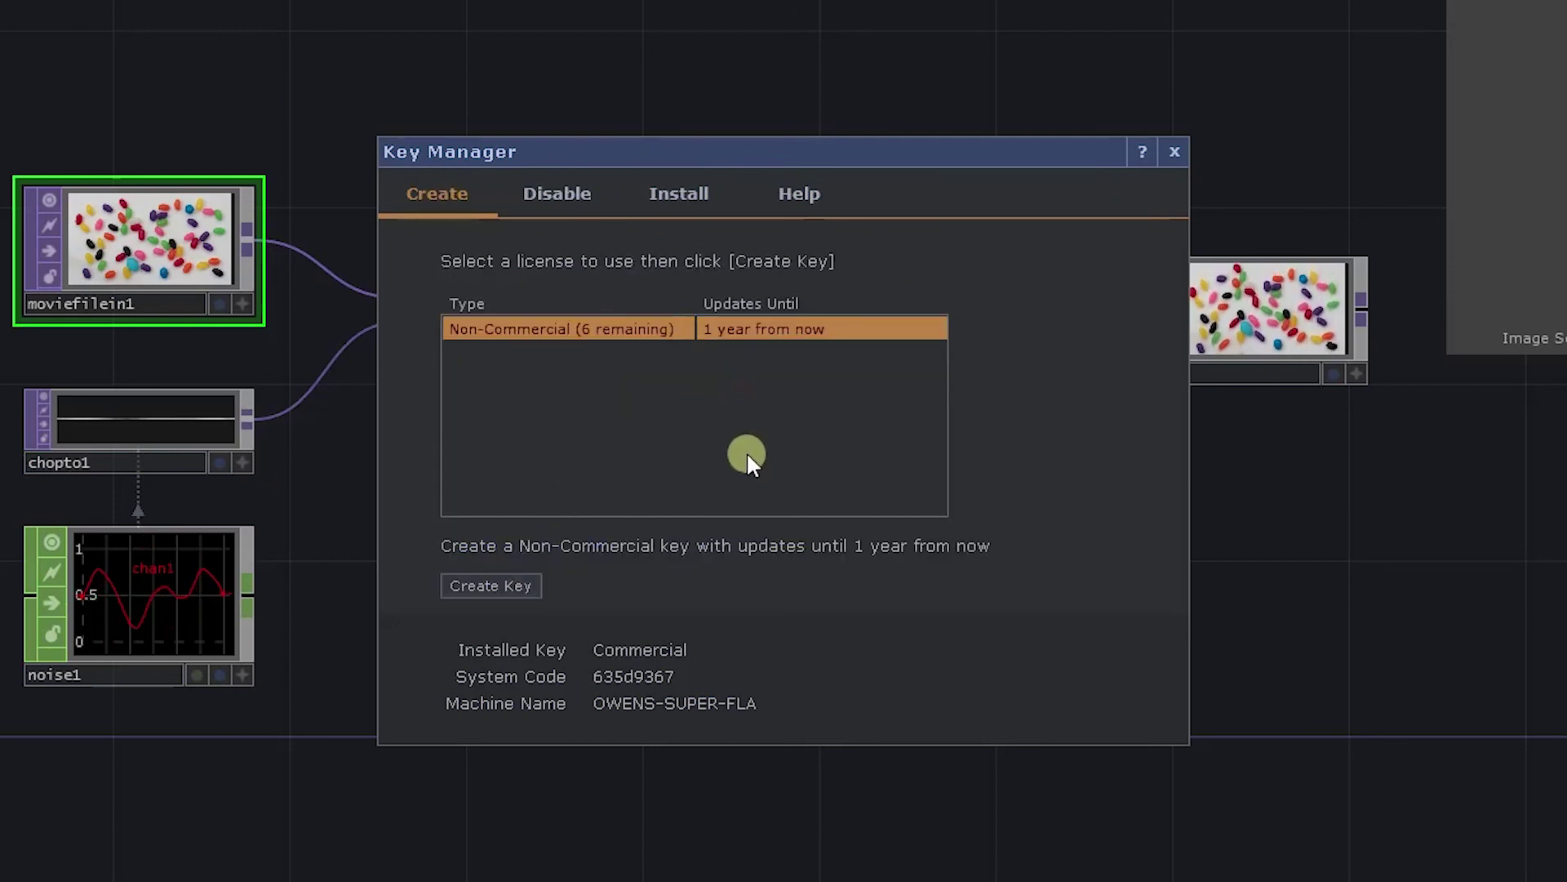
- Close the Key Manager and zoom and pan around the default moviefilein1–out1 network
left_click(1173, 153)
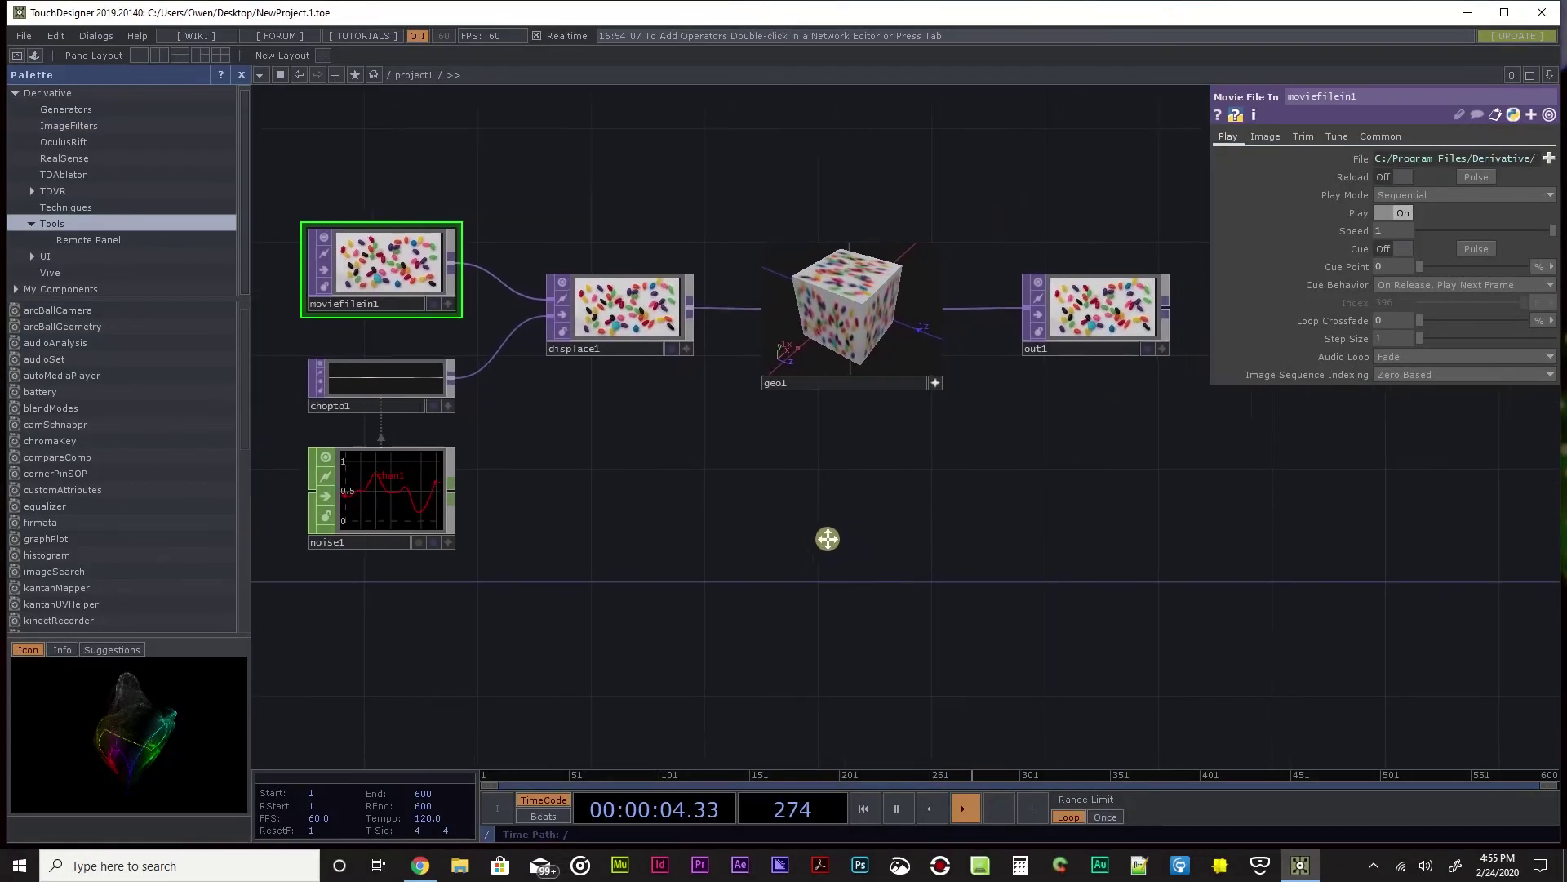
scroll(870, 596, "down", 3)
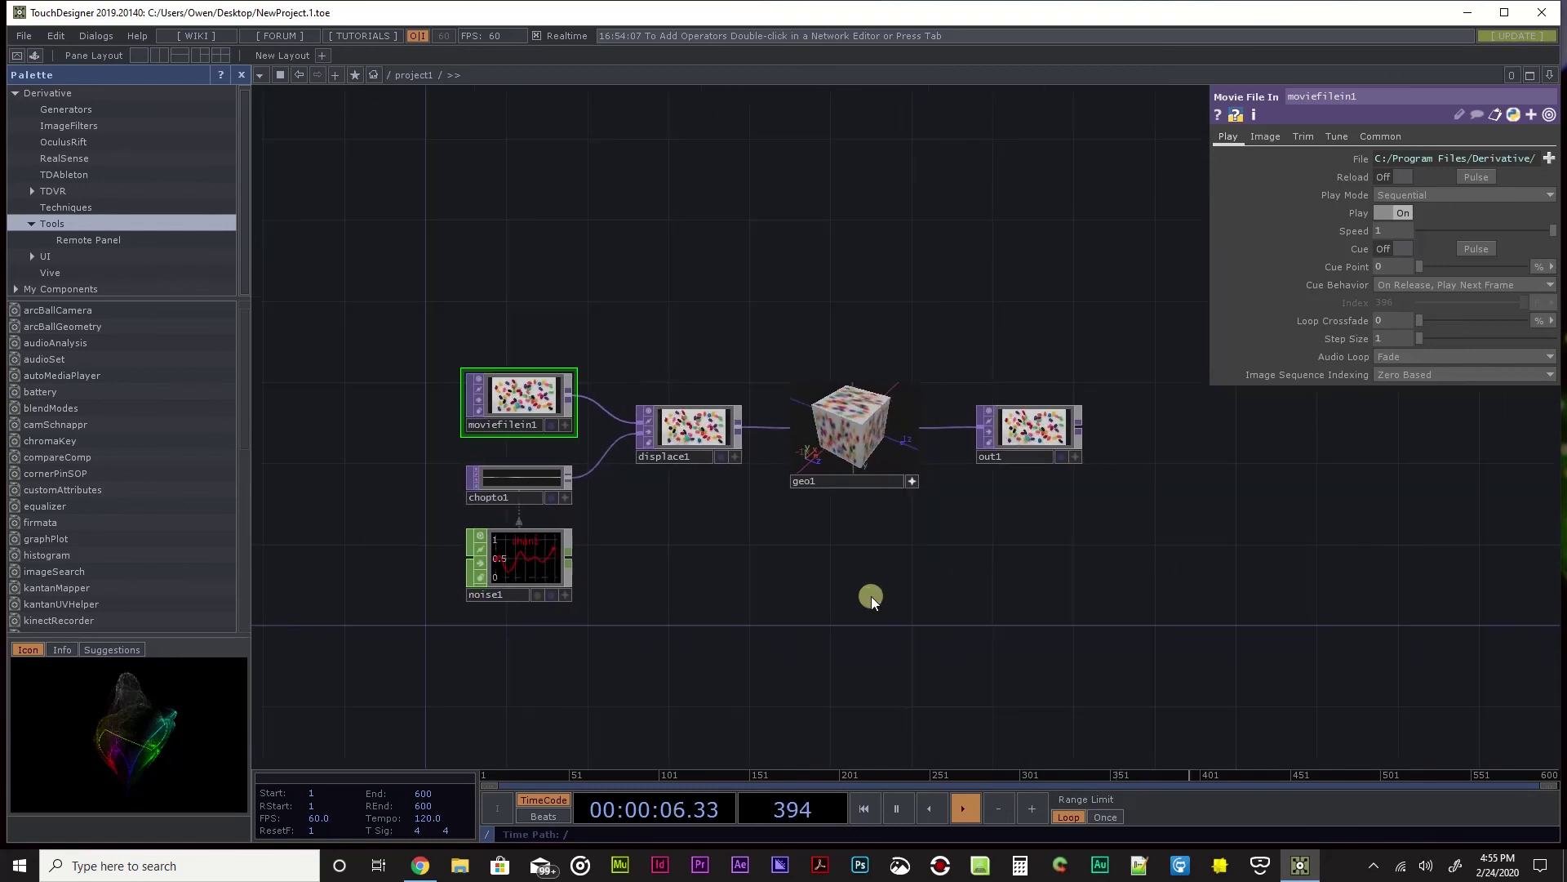
scroll(870, 596, "up", 3)
scroll(830, 557, "up", 3)
scroll(903, 531, "down", 4)
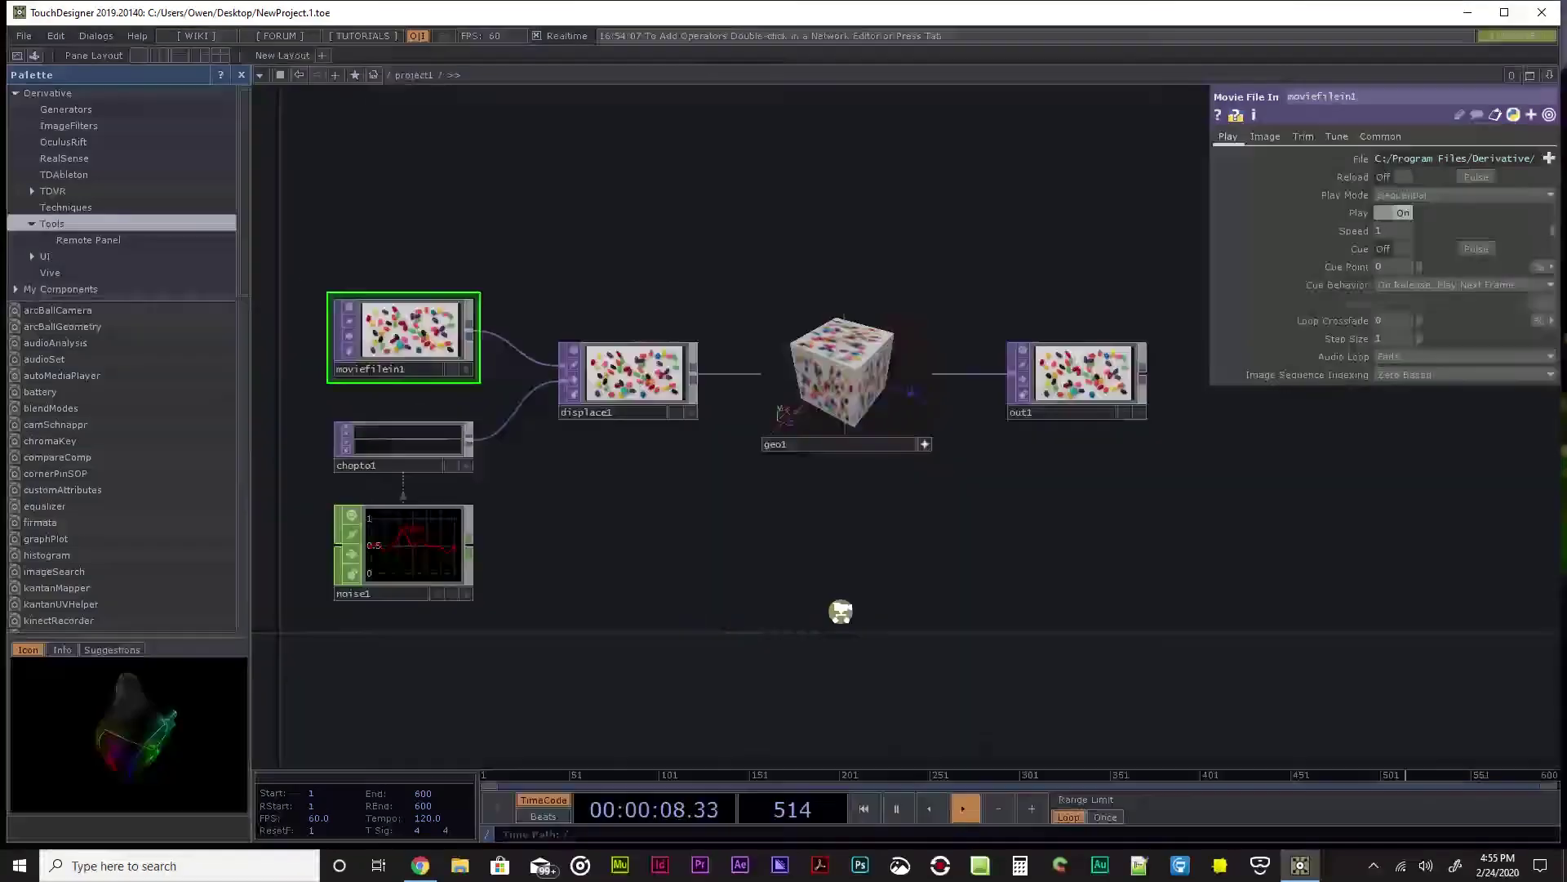
scroll(850, 598, "up", 1)
left_click_drag(844, 564, 801, 537)
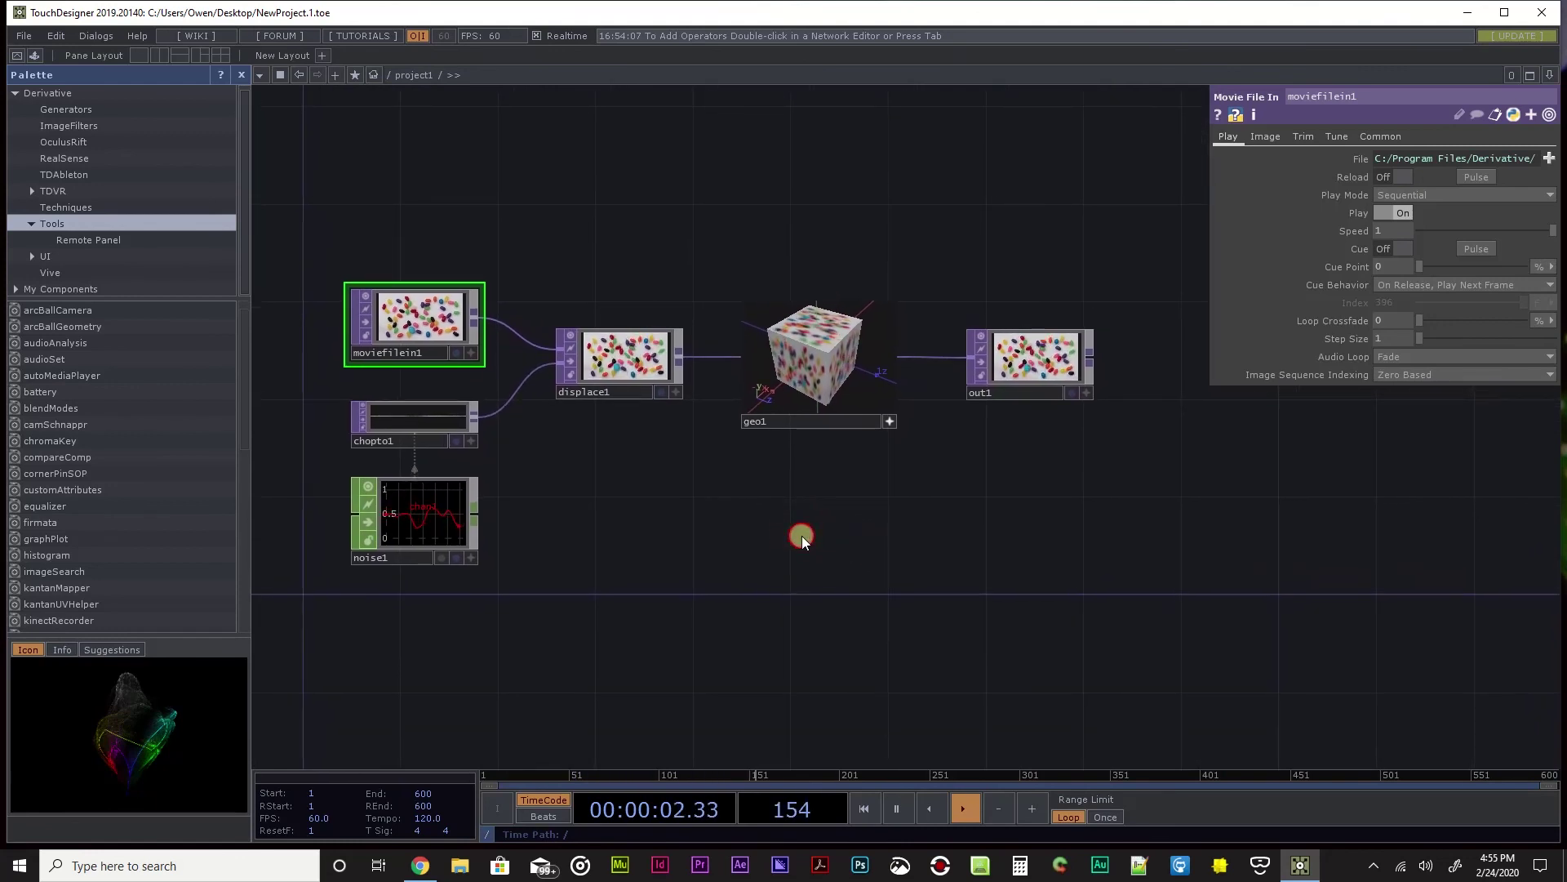